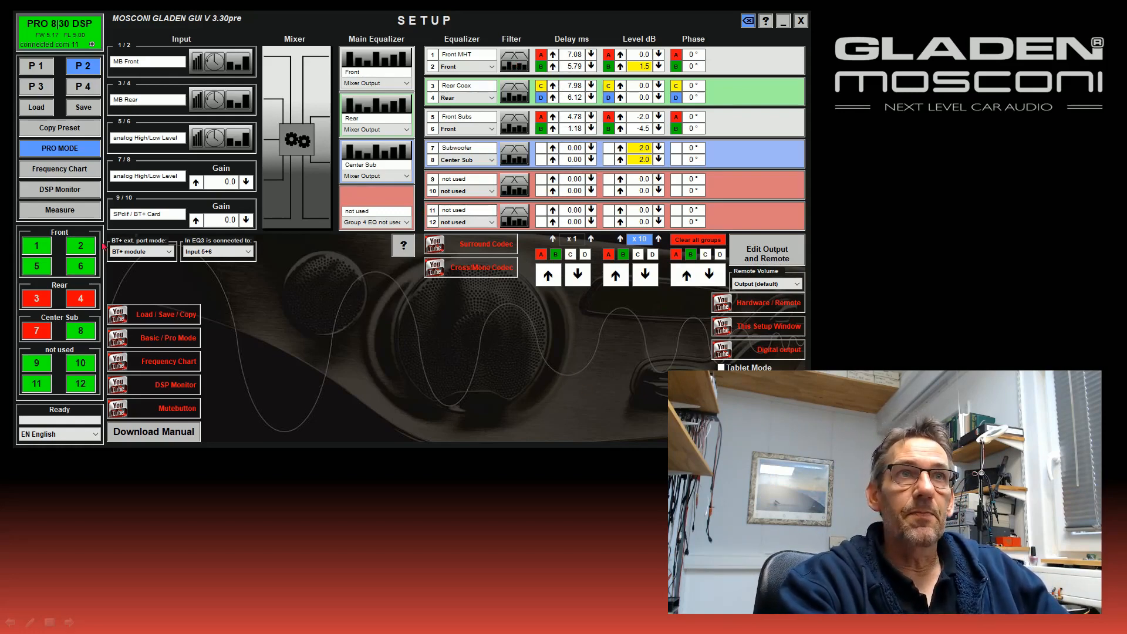
# - Mute channels 5, 6 and 8, and run an RTA sine sweep of front channels 1 and 2
pyautogui.click(48, 271)
pyautogui.click(86, 269)
pyautogui.click(84, 332)
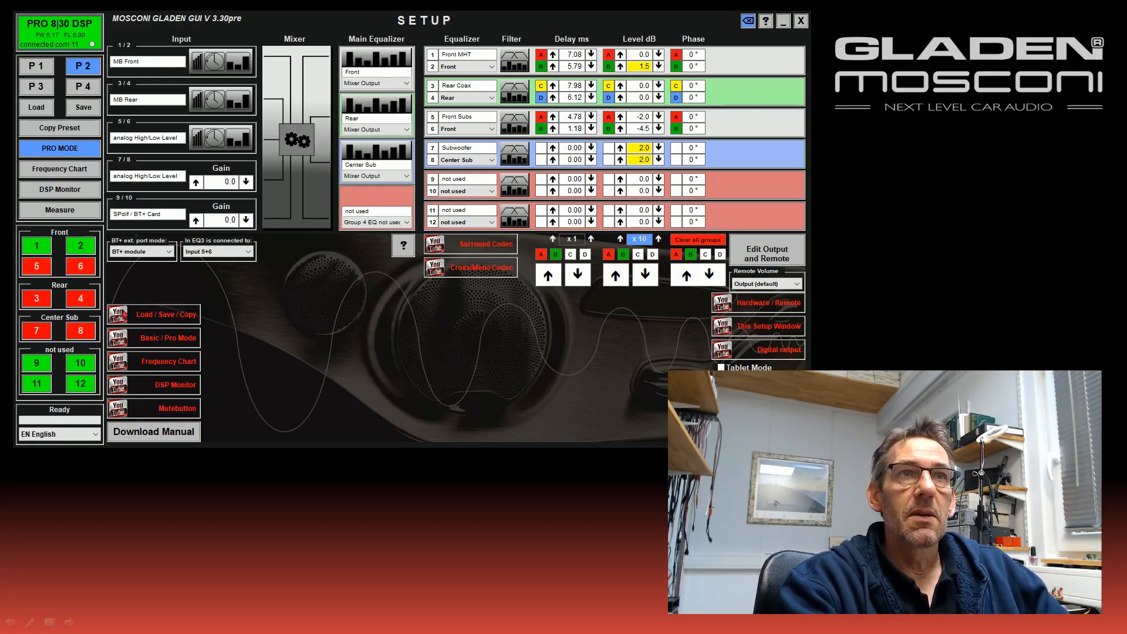
pyautogui.click(71, 213)
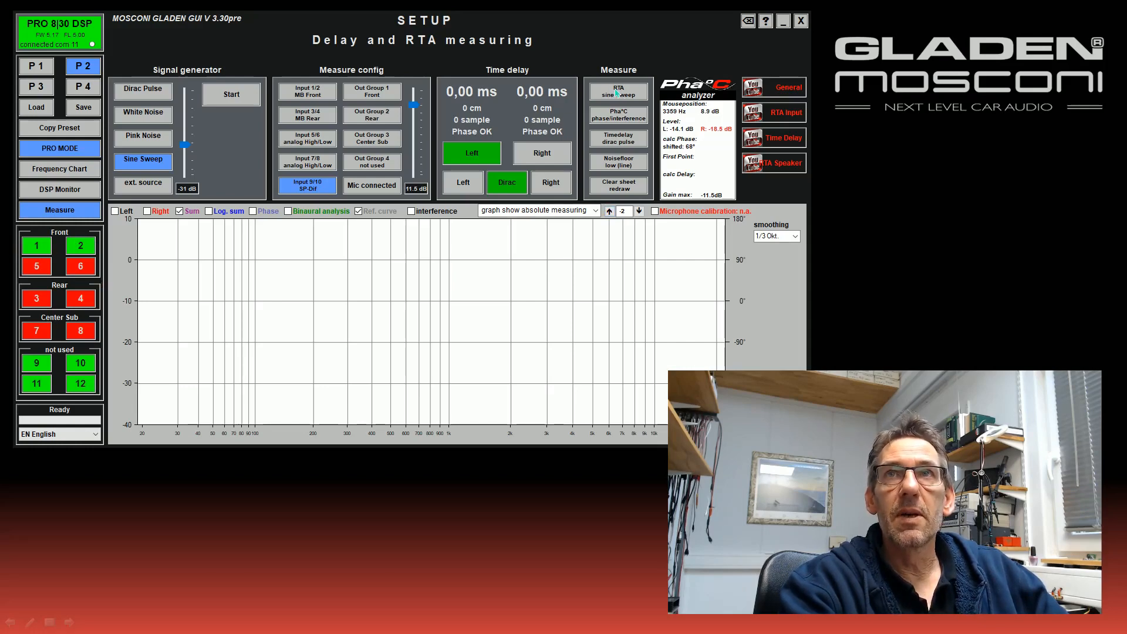
pyautogui.click(640, 92)
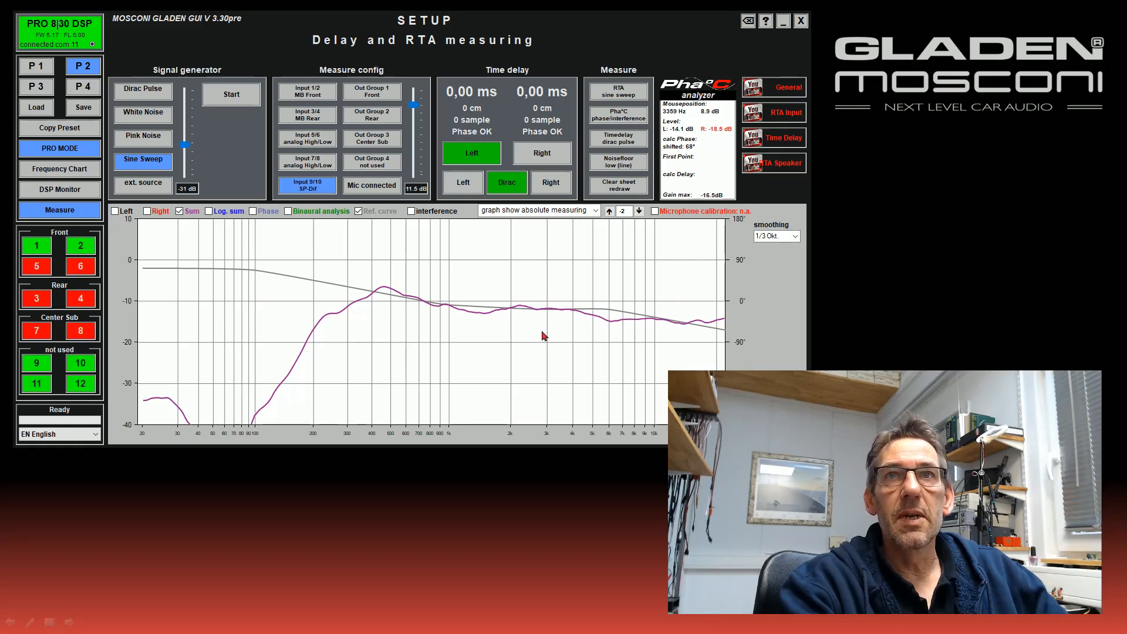
# - Mute channels 1 and 2, unmute channels 5 and 6, and run an RTA sine sweep of them
pyautogui.click(41, 253)
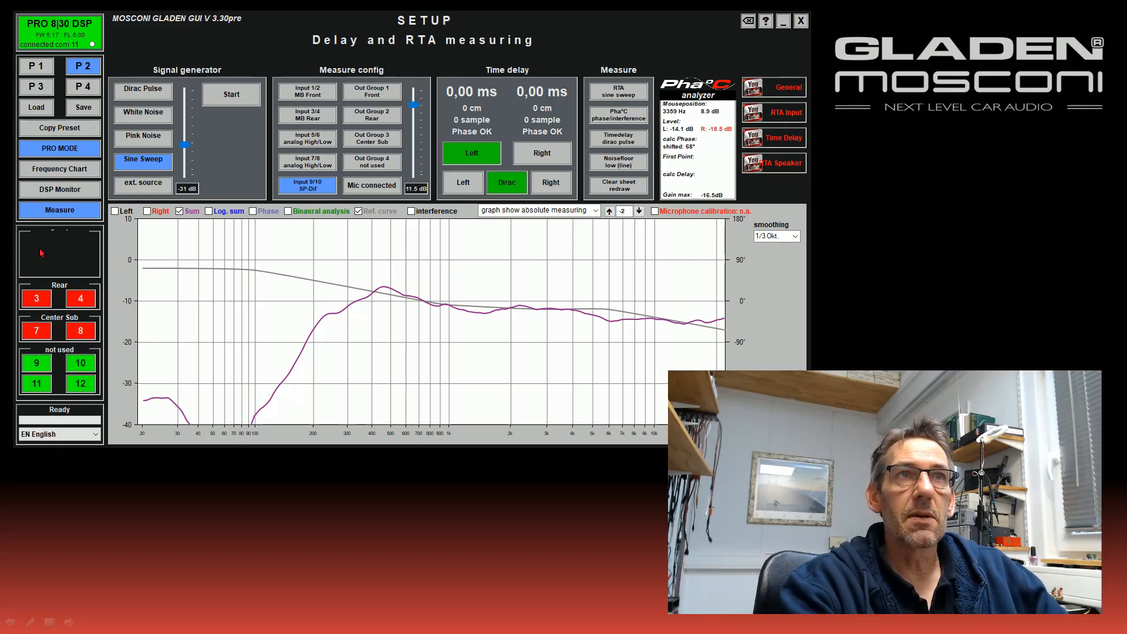
pyautogui.click(42, 269)
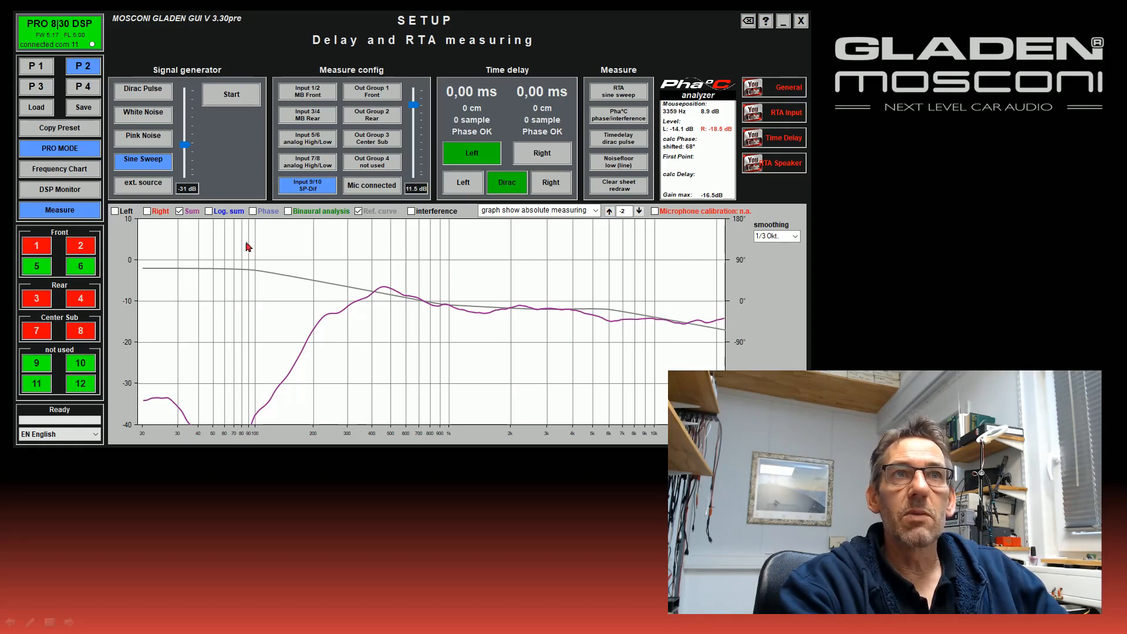
pyautogui.click(600, 96)
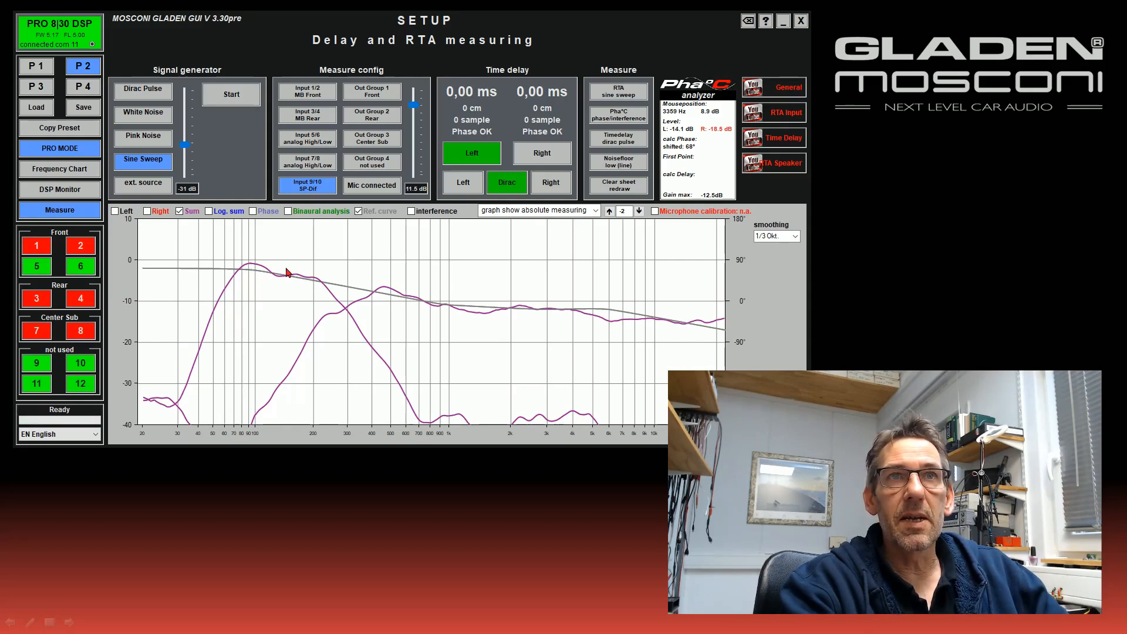
# - Mute channels 5 and 6, unmute subwoofer channel 8, and run an RTA sine sweep of it alone
pyautogui.click(44, 269)
pyautogui.click(82, 272)
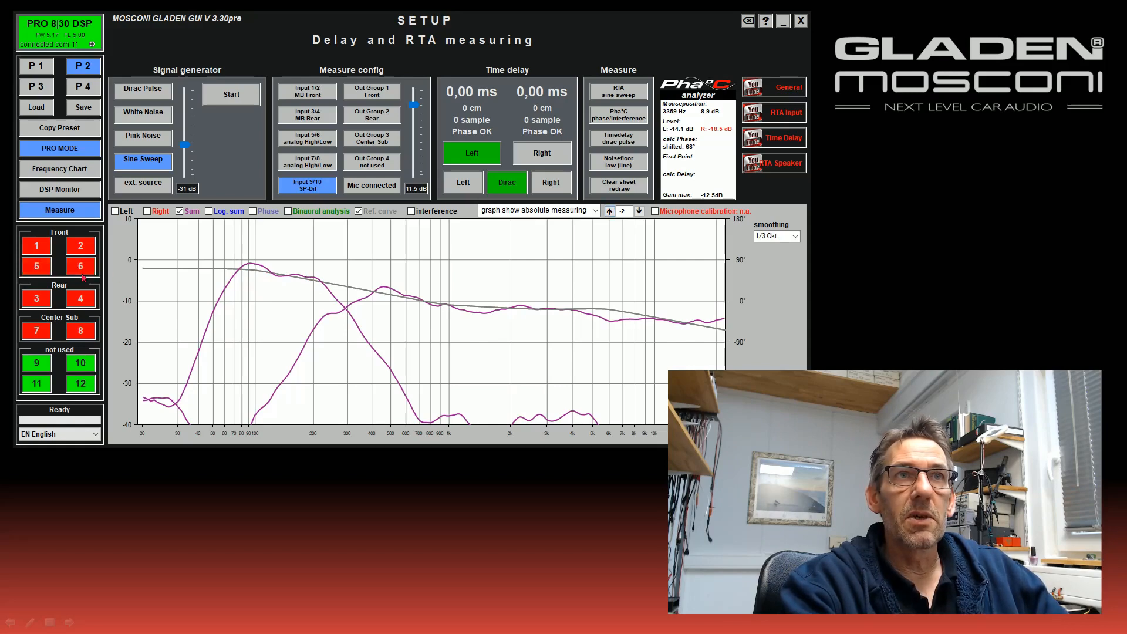
pyautogui.click(86, 335)
pyautogui.click(610, 96)
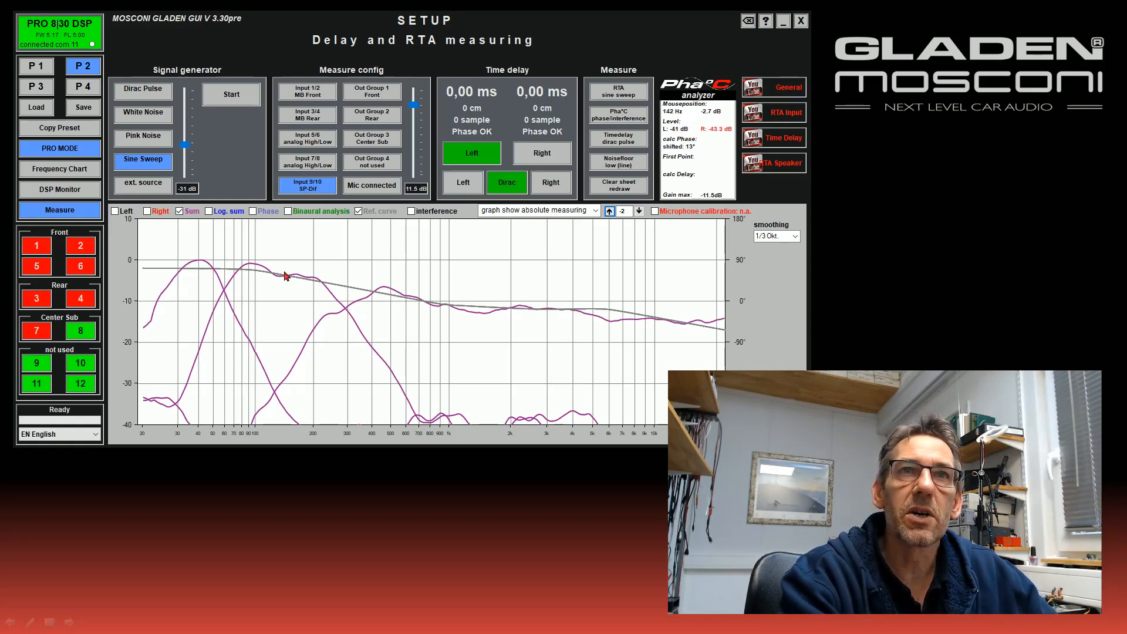
# - Unmute channels 1, 2, 5 and 6 alongside channel 8 and run an RTA sine sweep of the combined system
pyautogui.click(37, 267)
pyautogui.click(80, 266)
pyautogui.click(81, 248)
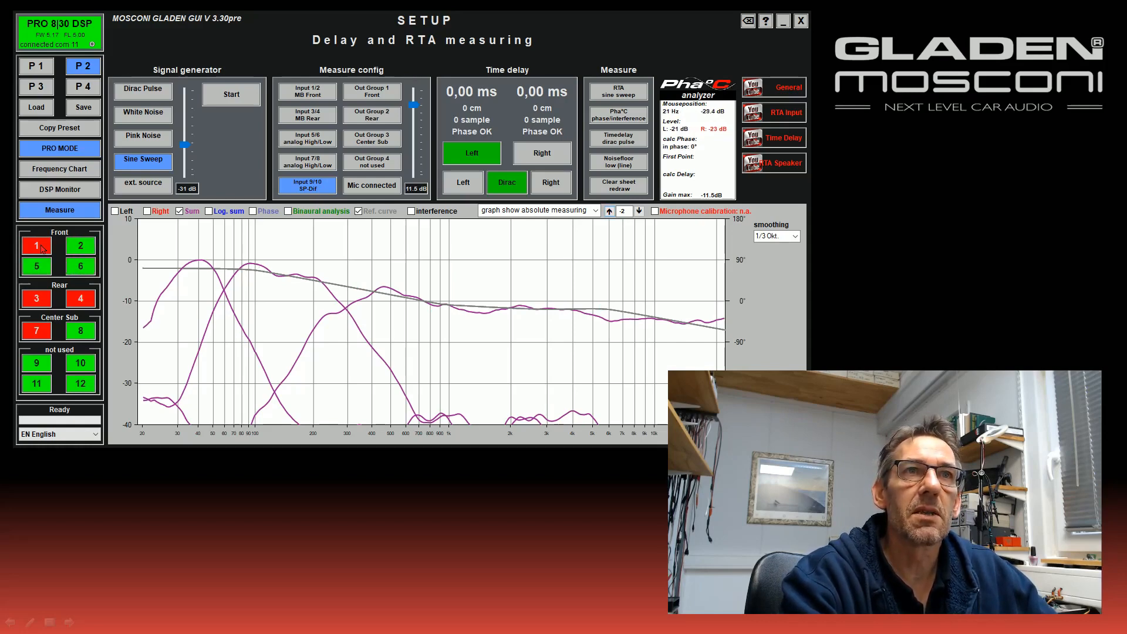
pyautogui.click(36, 247)
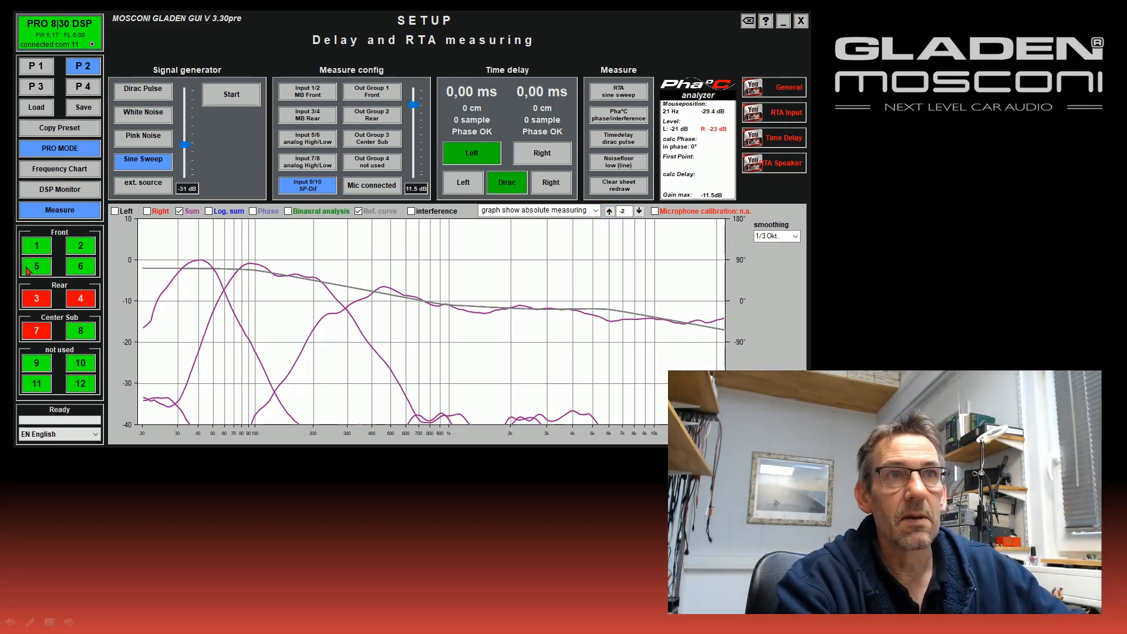
pyautogui.press('space')
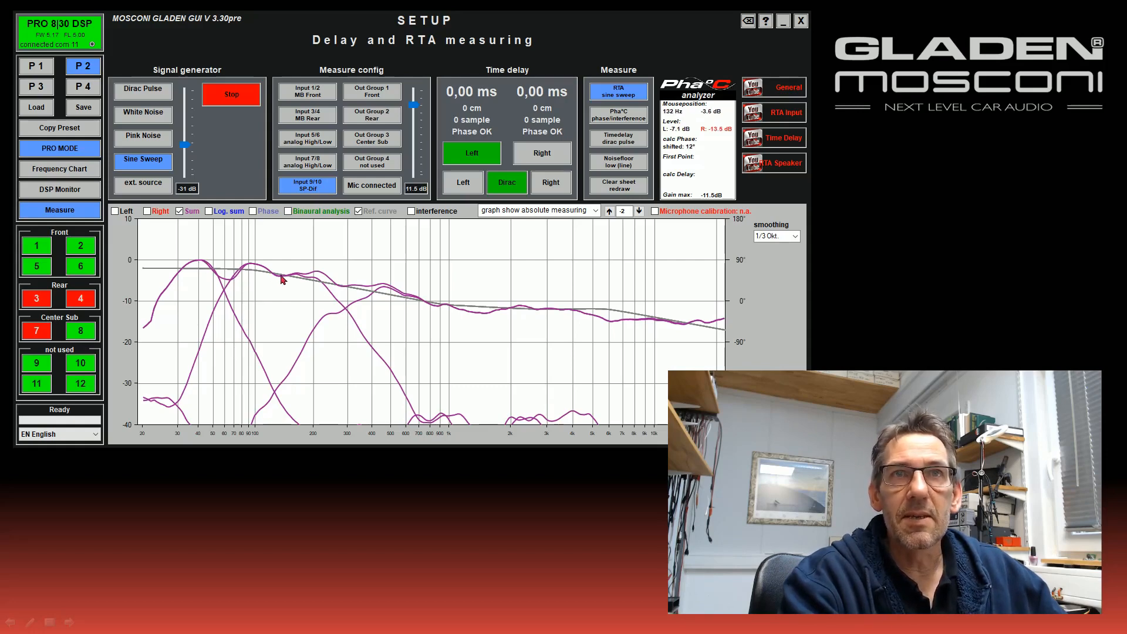
pyautogui.click(322, 293)
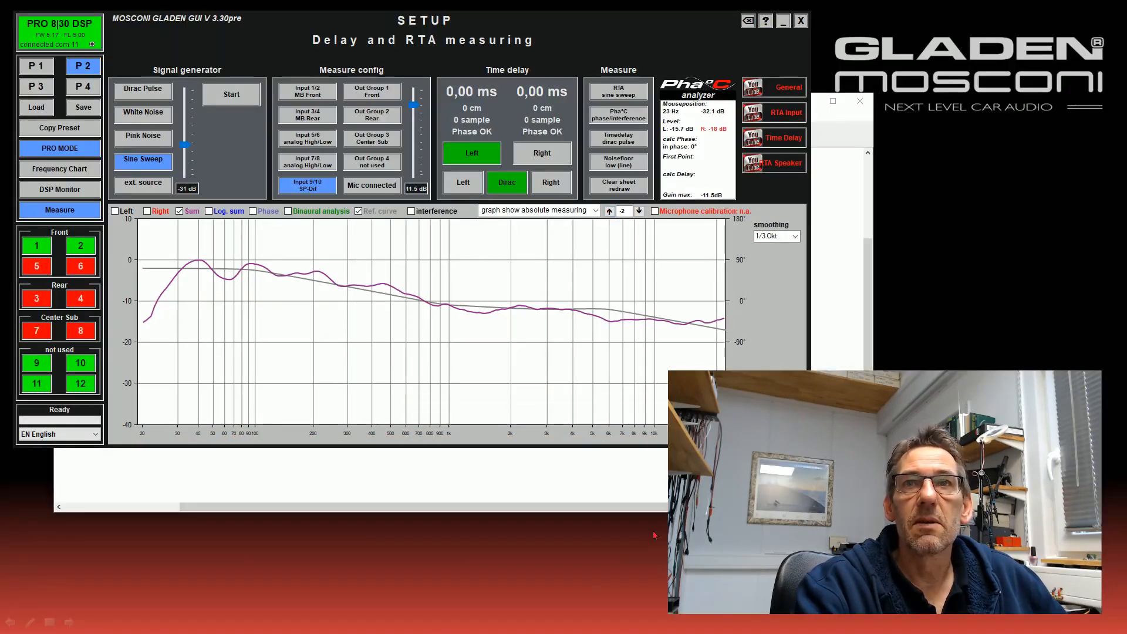
# - Arrange the measuring window and the Snipping Tool snapshot of the combined curve side by side
pyautogui.moveTo(626, 22); pyautogui.dragTo(616, 219)
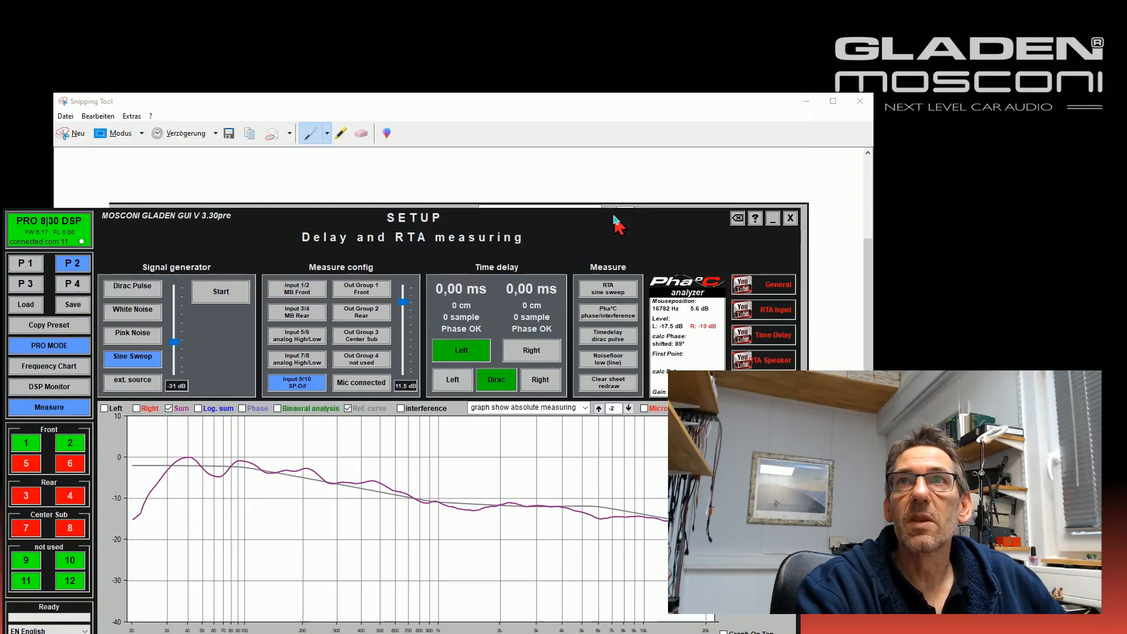
pyautogui.moveTo(221, 97); pyautogui.dragTo(1004, 133)
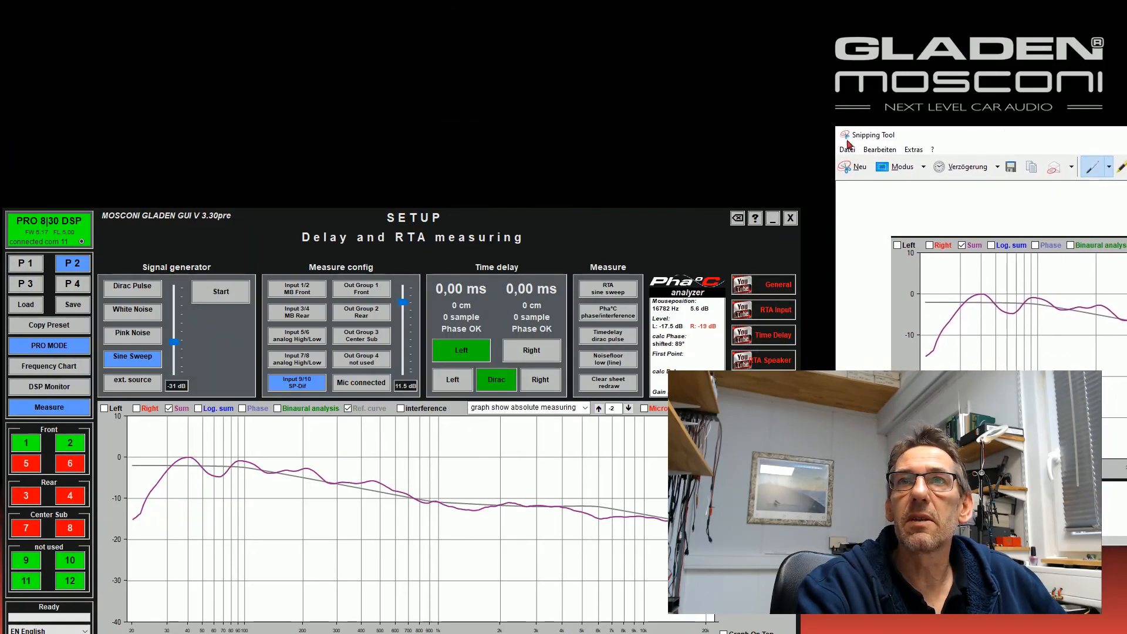
pyautogui.click(581, 214)
pyautogui.moveTo(580, 214); pyautogui.dragTo(586, 30)
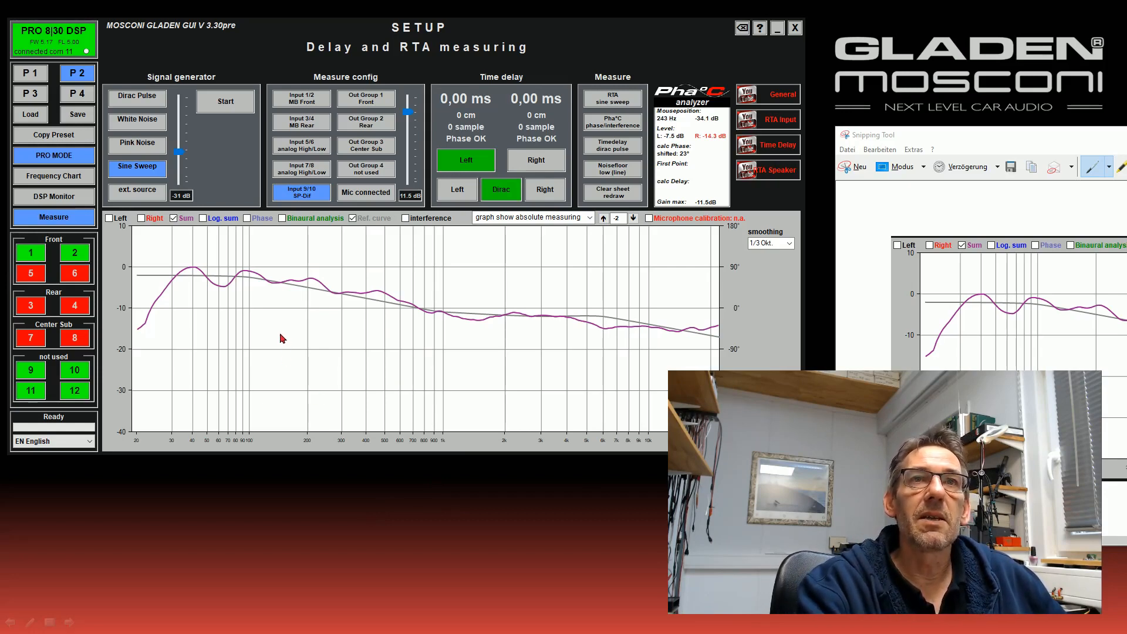
# - Review the crossover filter settings of the Front MHT and Front Subs channels, and return to the measuring view
pyautogui.click(54, 217)
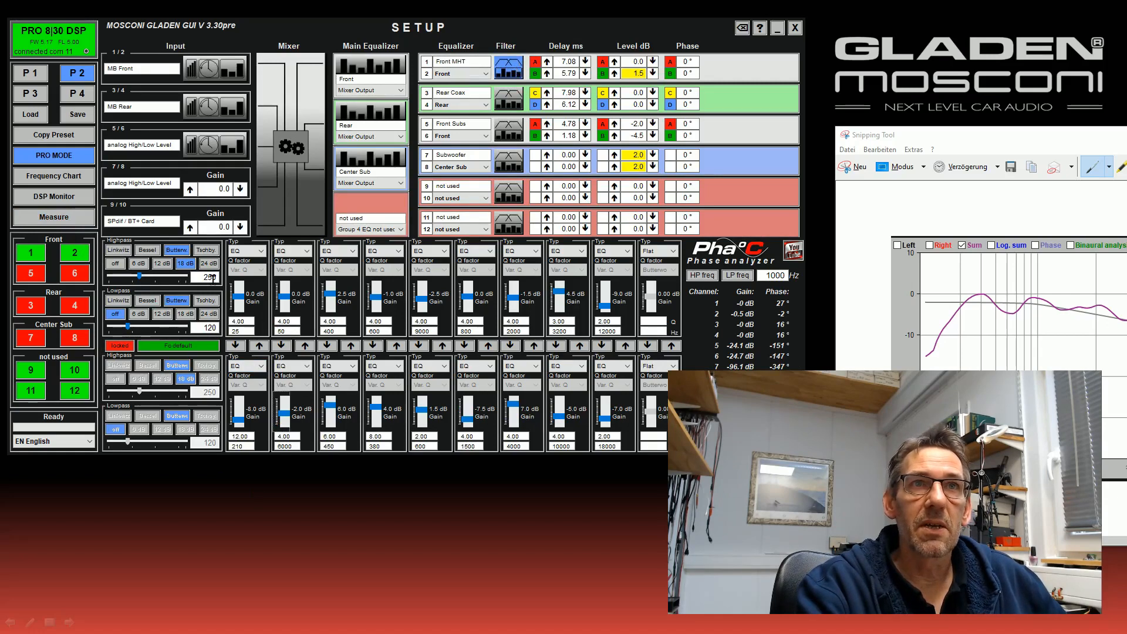
pyautogui.click(508, 133)
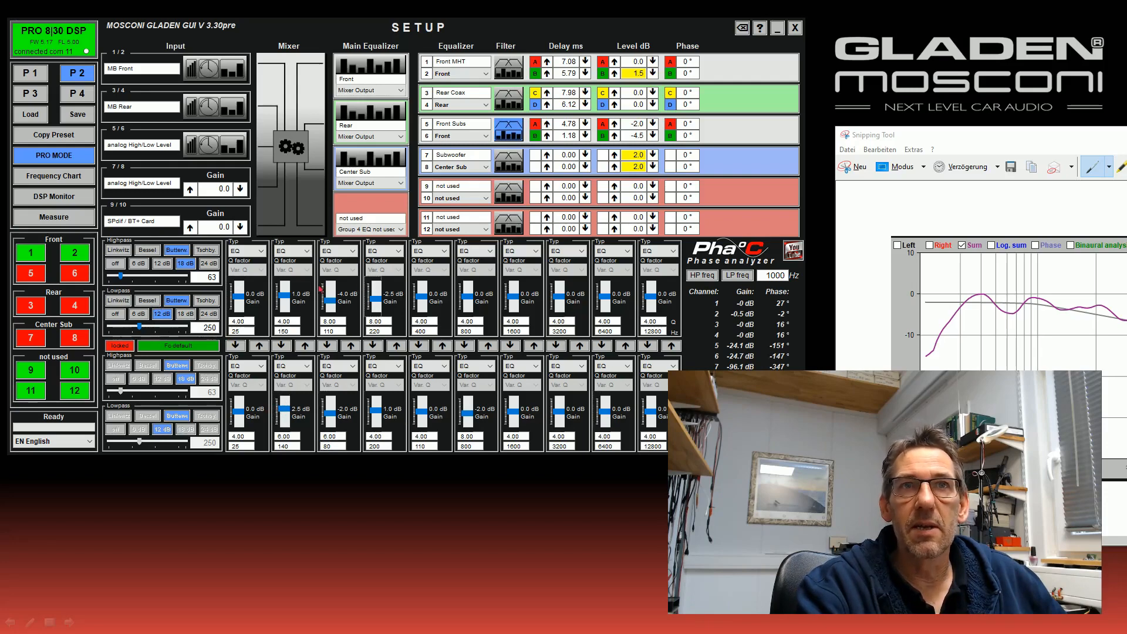
pyautogui.click(54, 217)
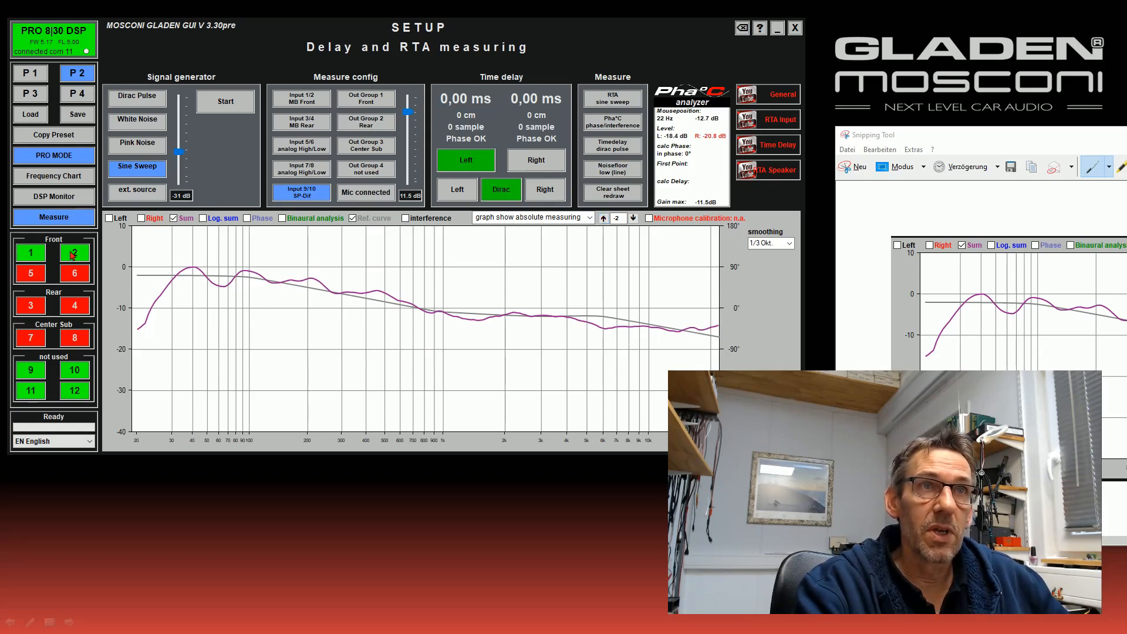
# - Run separate RTA sine sweeps of channels 1 and 2 and of channels 5 and 6, muting the other front pair each time
pyautogui.click(603, 100)
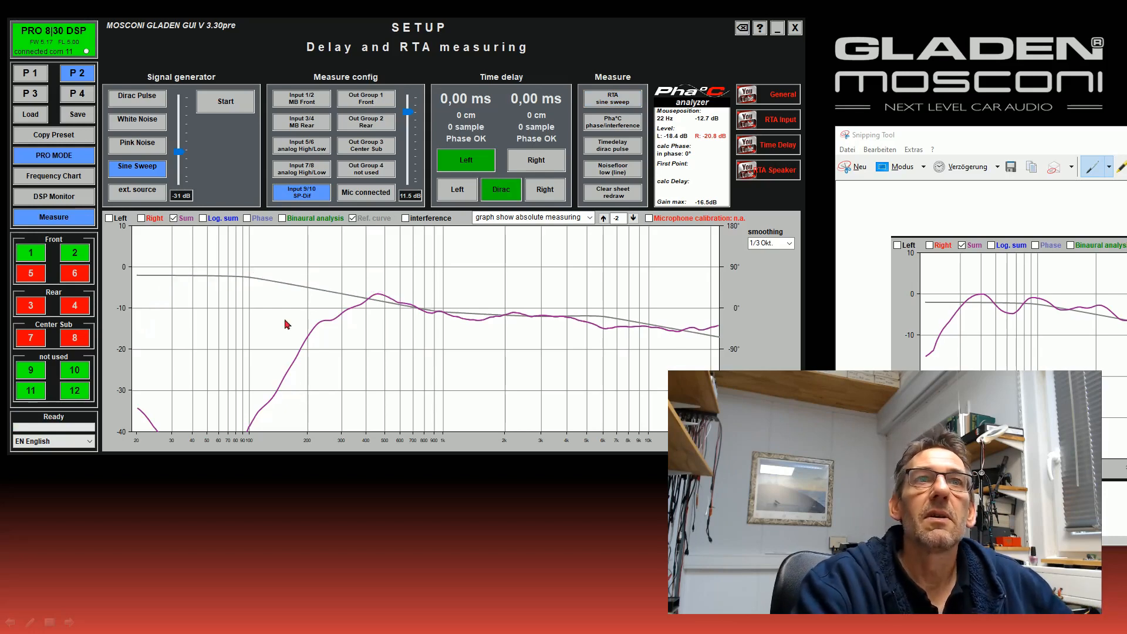
pyautogui.click(37, 256)
pyautogui.click(79, 278)
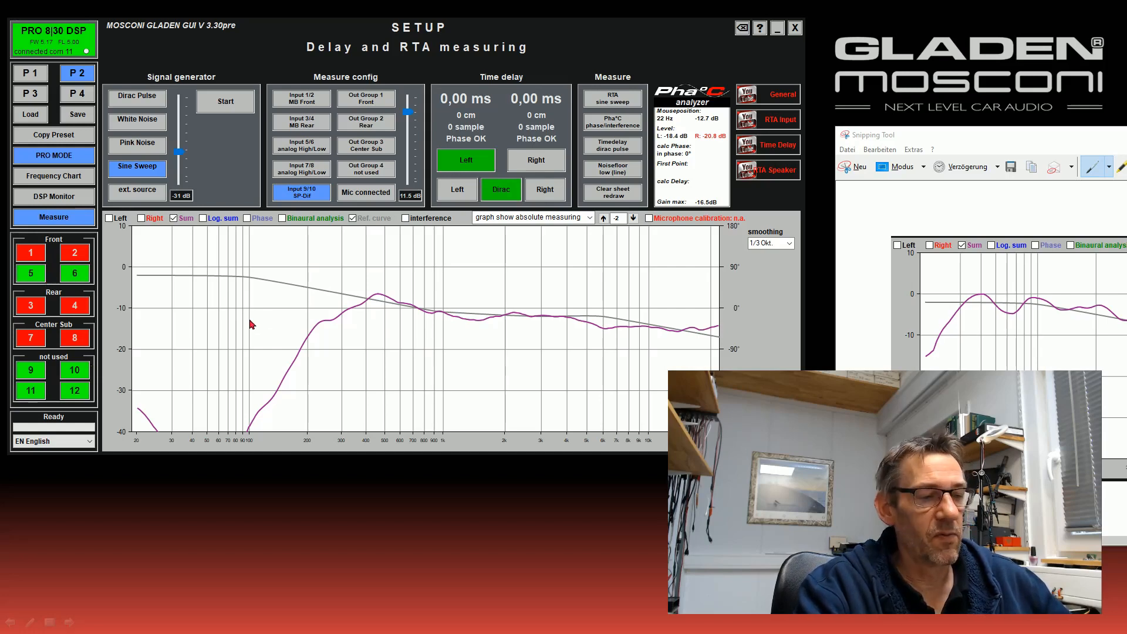
pyautogui.click(612, 98)
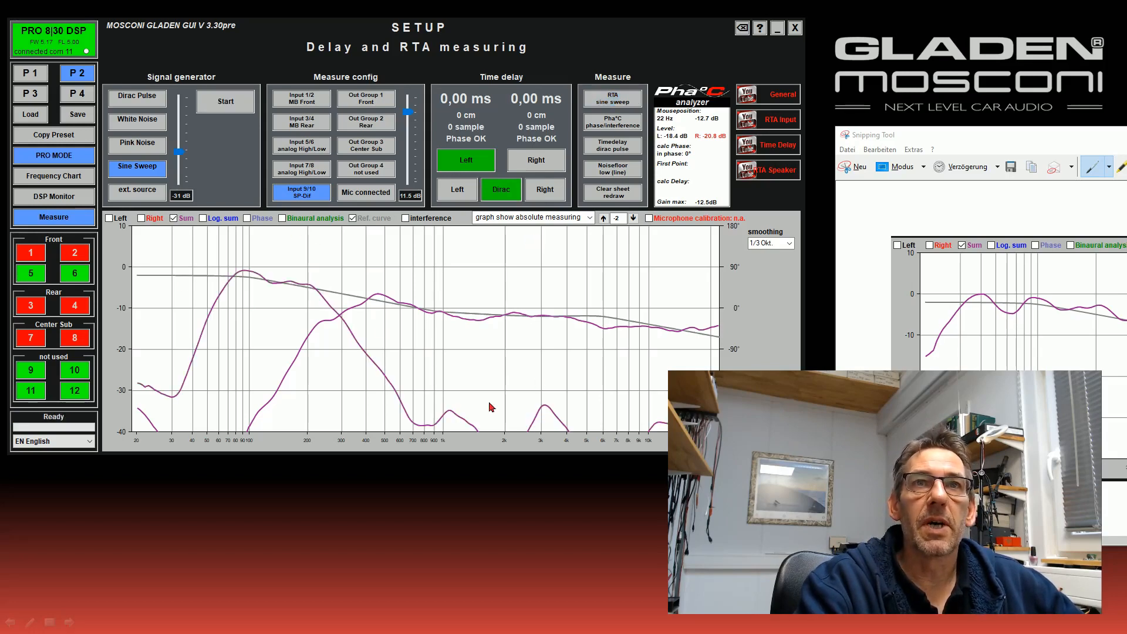
# - Mark the front crossover point at 296 Hz, unmute channels 1 and 2, and run their automatic Pha°C phase adjustment at Fine resolution
pyautogui.click(343, 320)
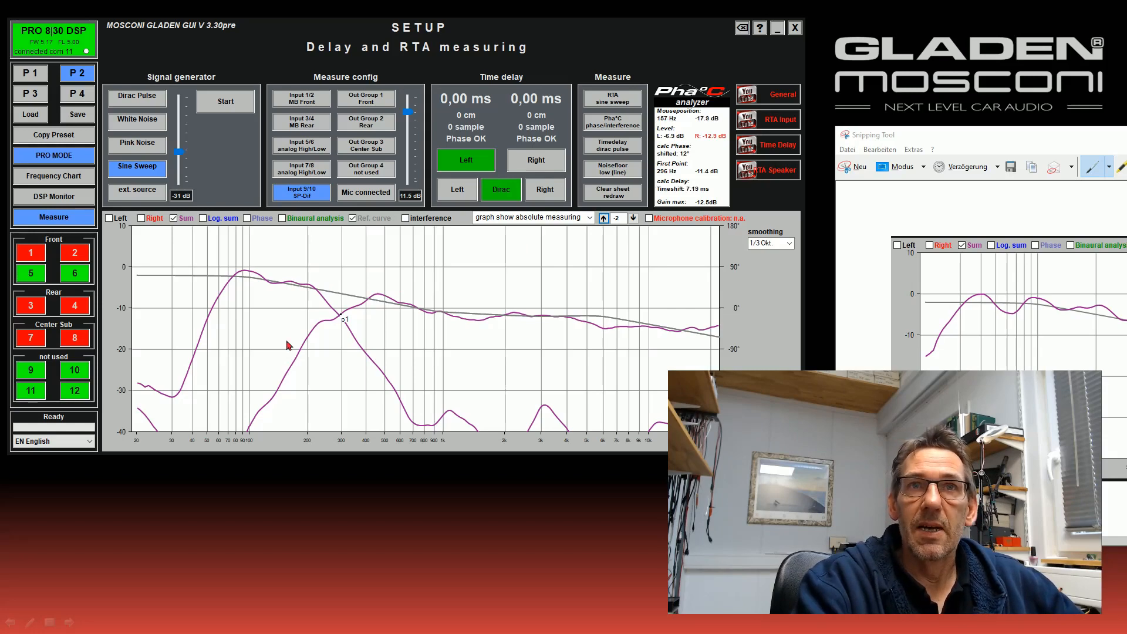
pyautogui.click(33, 253)
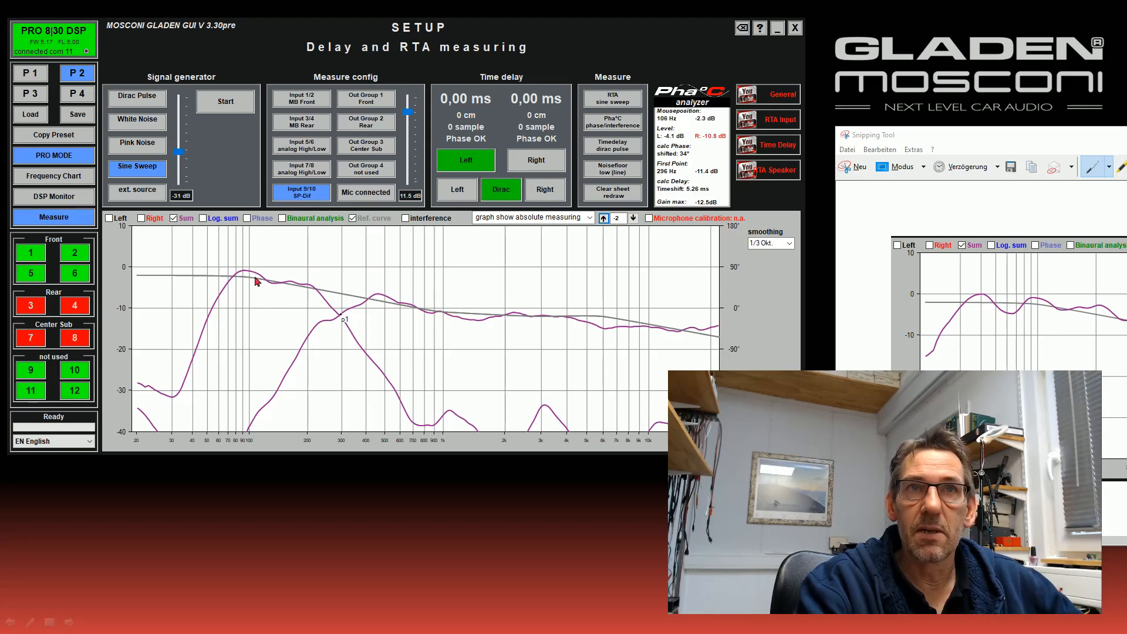
pyautogui.click(612, 123)
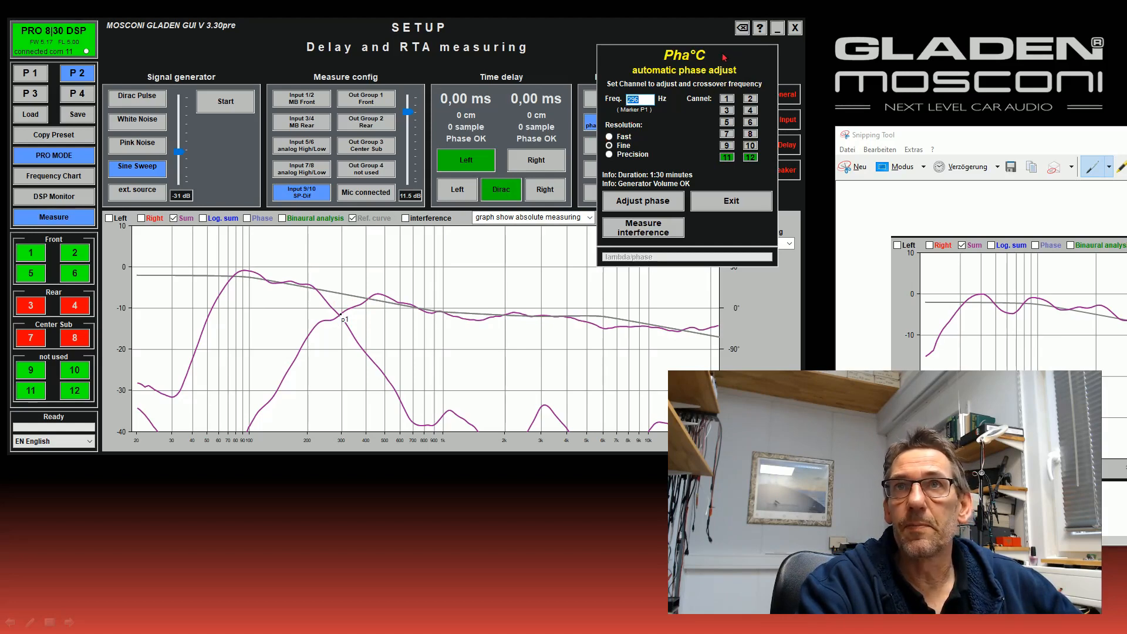
pyautogui.click(732, 103)
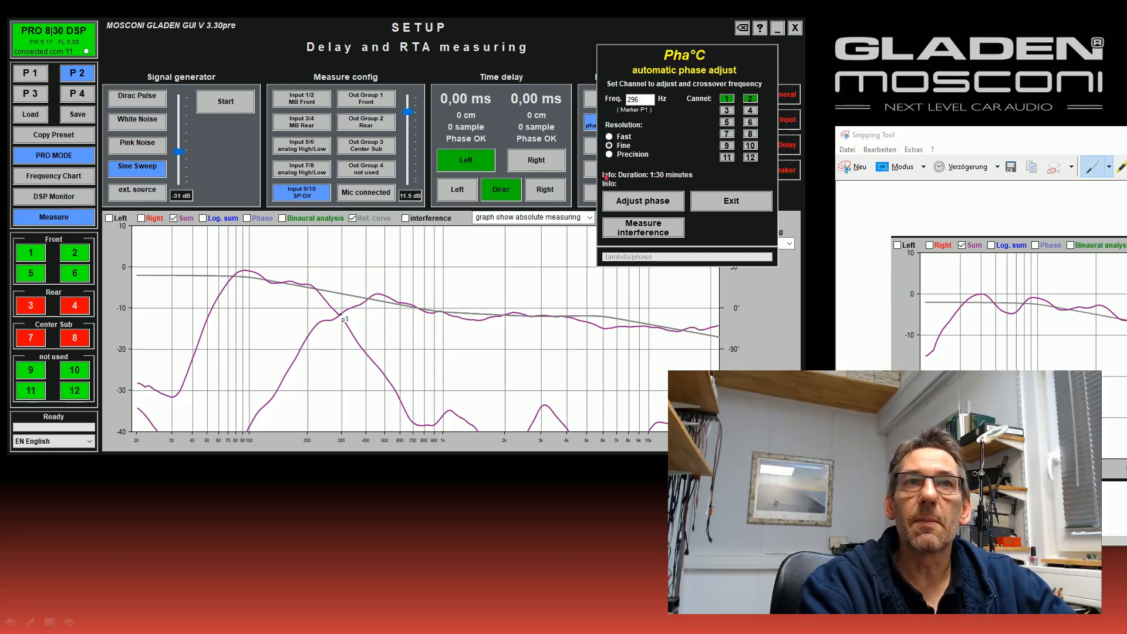
pyautogui.click(631, 203)
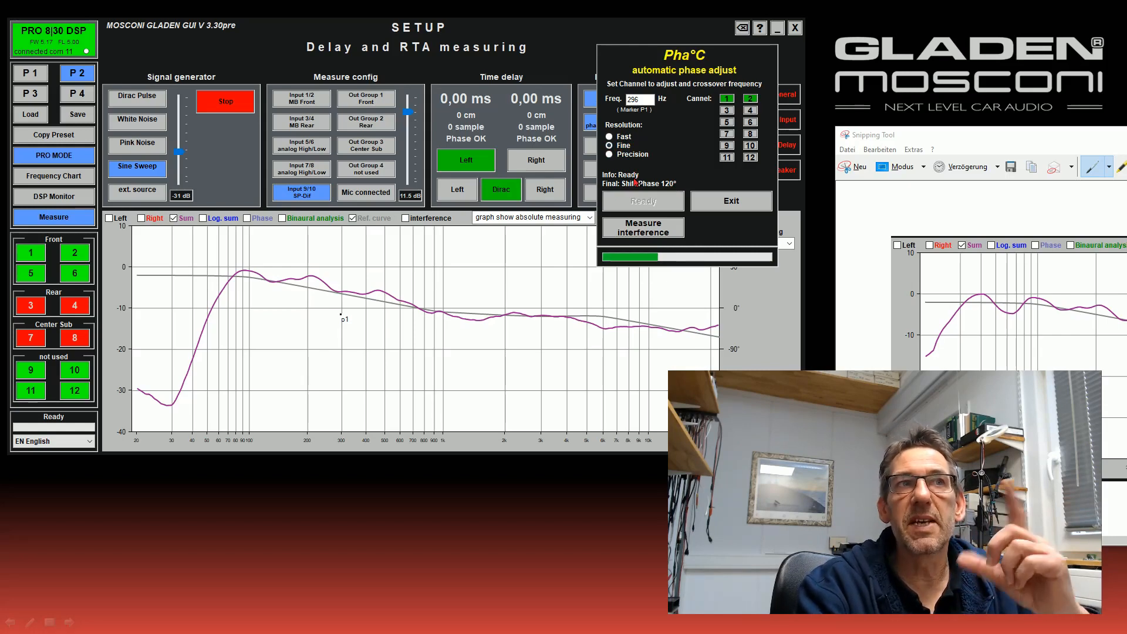
pyautogui.click(609, 154)
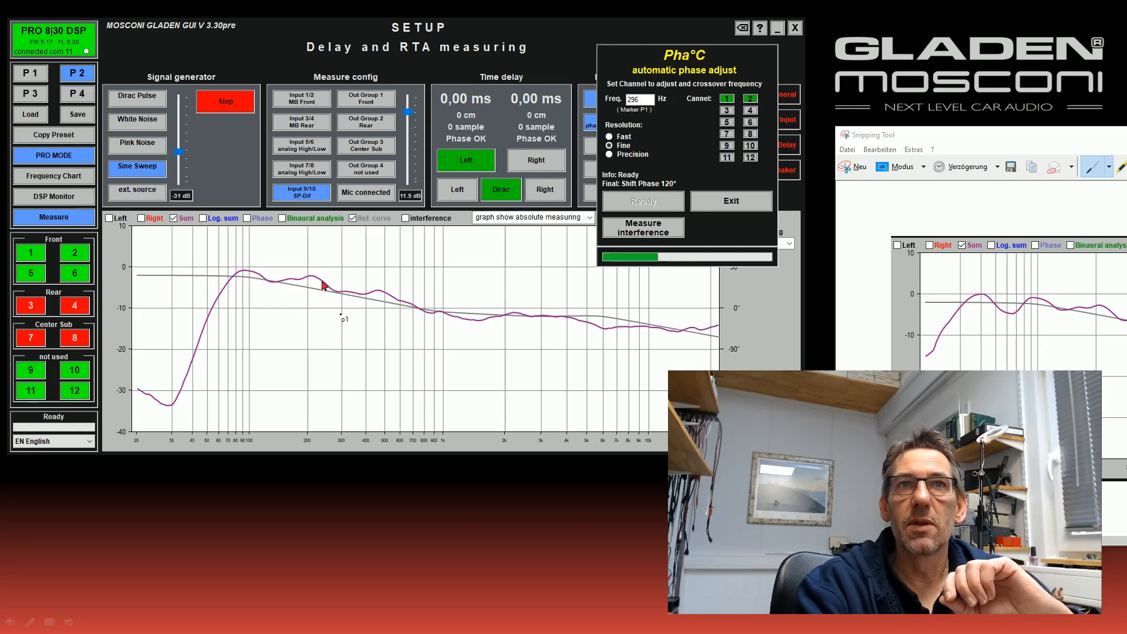
pyautogui.click(724, 202)
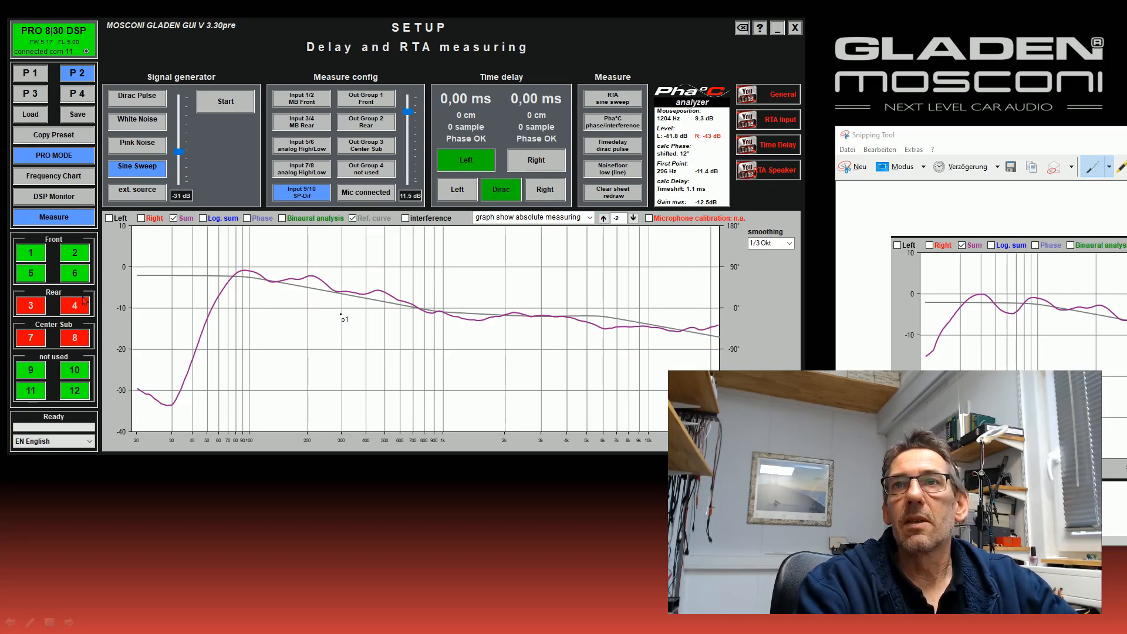
pyautogui.click(240, 279)
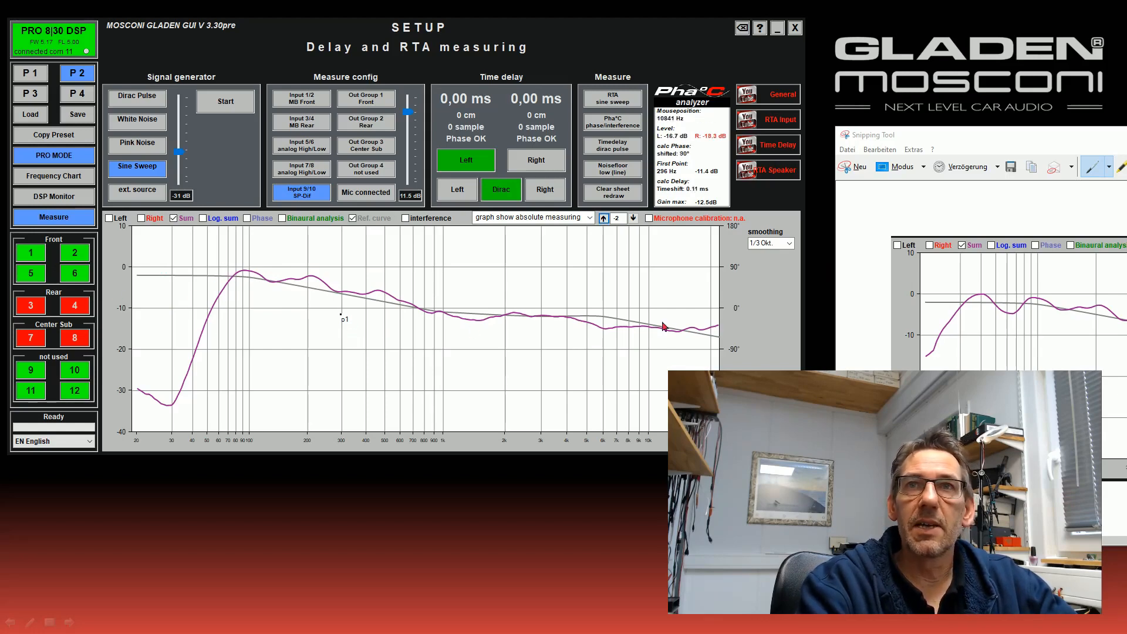
# - Mute channels 1, 2, 5 and 6, unmute channel 8, and run an RTA sine sweep of the subwoofer against the combined front curve
pyautogui.click(32, 260)
pyautogui.click(79, 258)
pyautogui.click(78, 274)
pyautogui.click(34, 278)
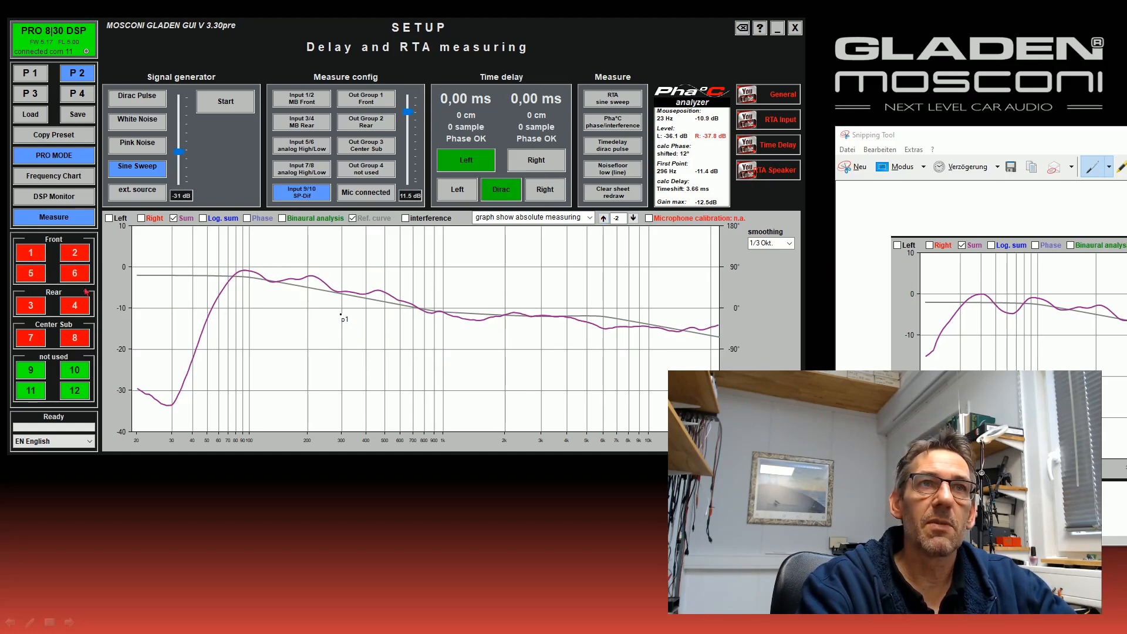
pyautogui.click(78, 340)
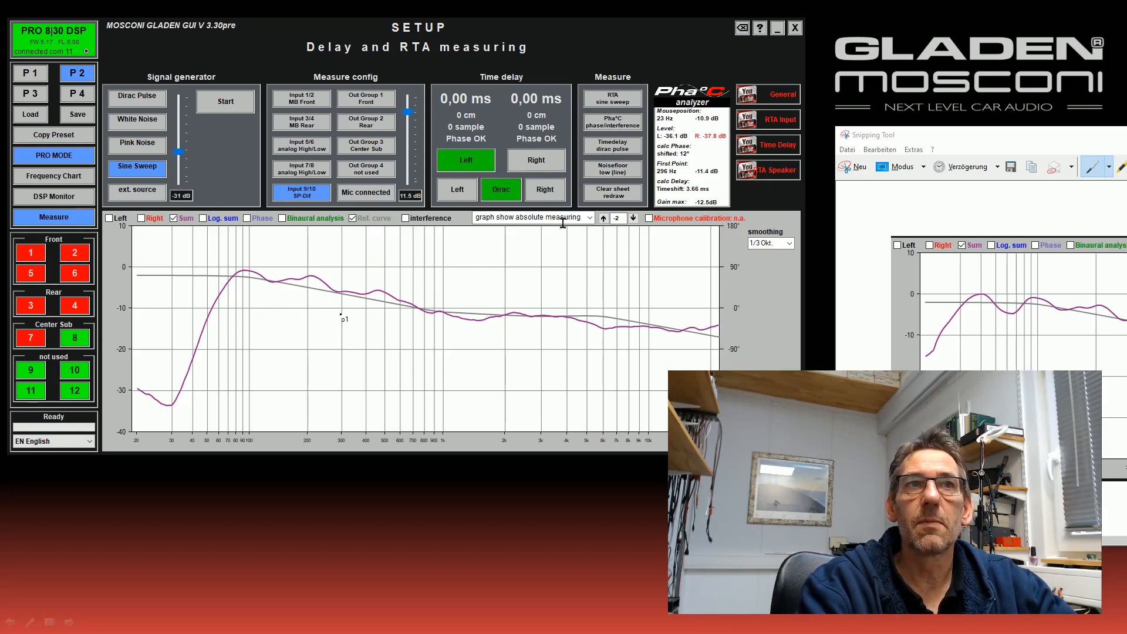
pyautogui.click(612, 101)
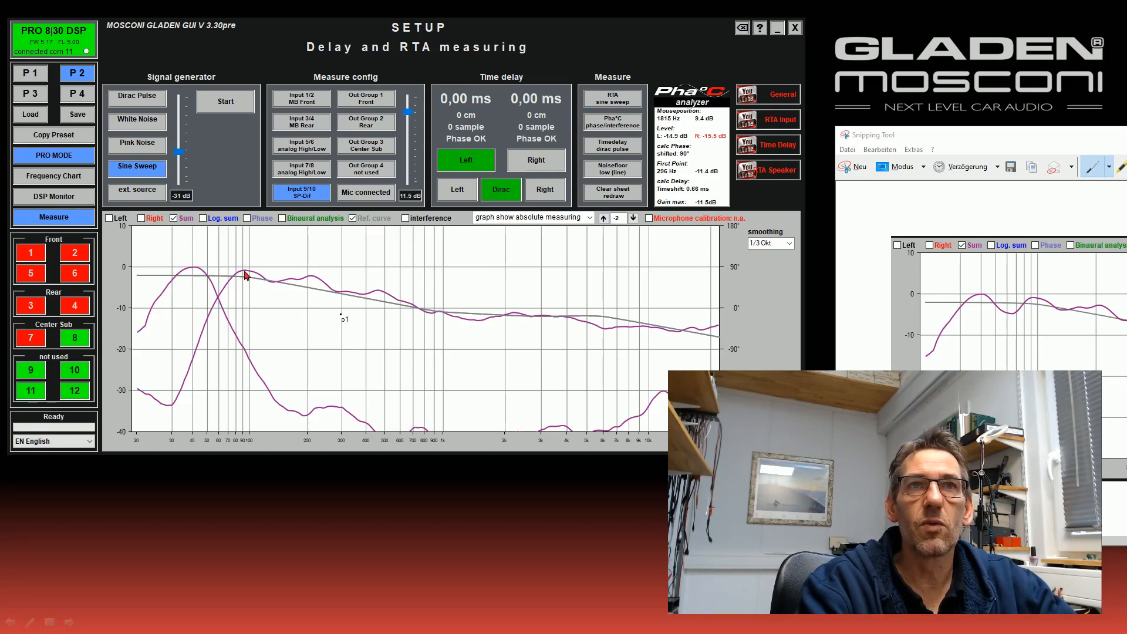
# - Mark the crossing of the subwoofer and front curves at 59 Hz as the first measuring point
pyautogui.click(231, 300)
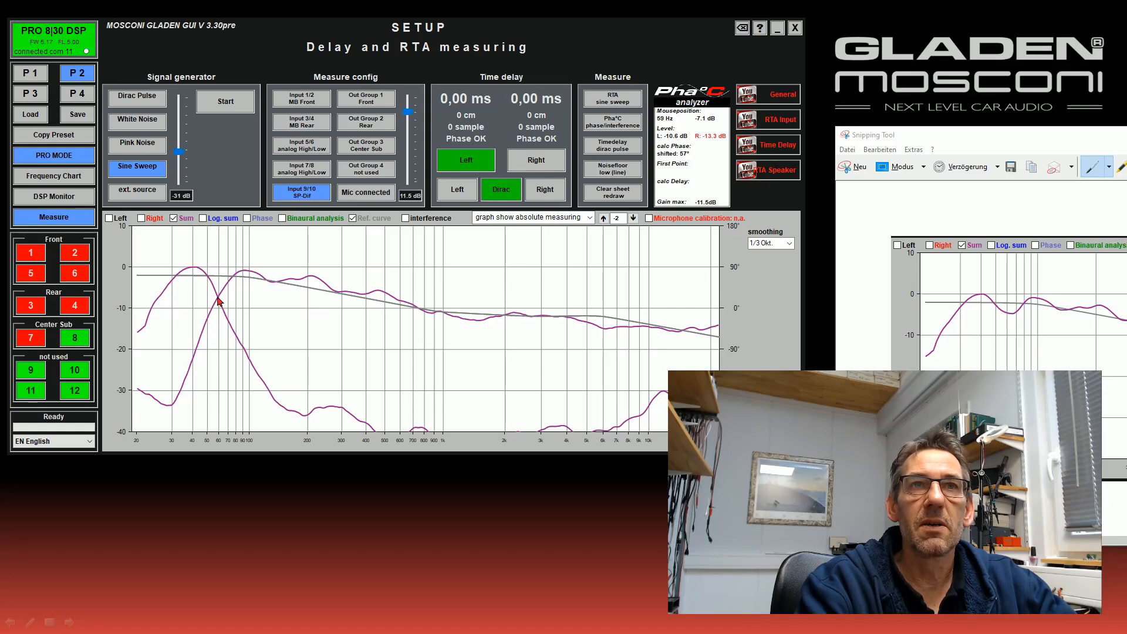
pyautogui.click(219, 302)
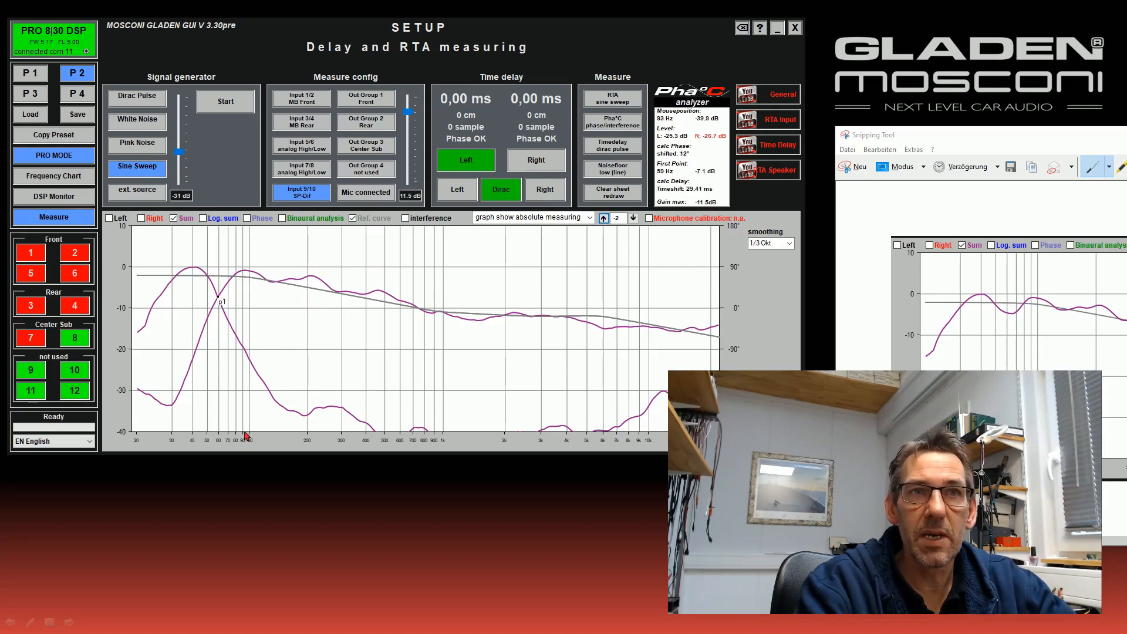
pyautogui.click(259, 368)
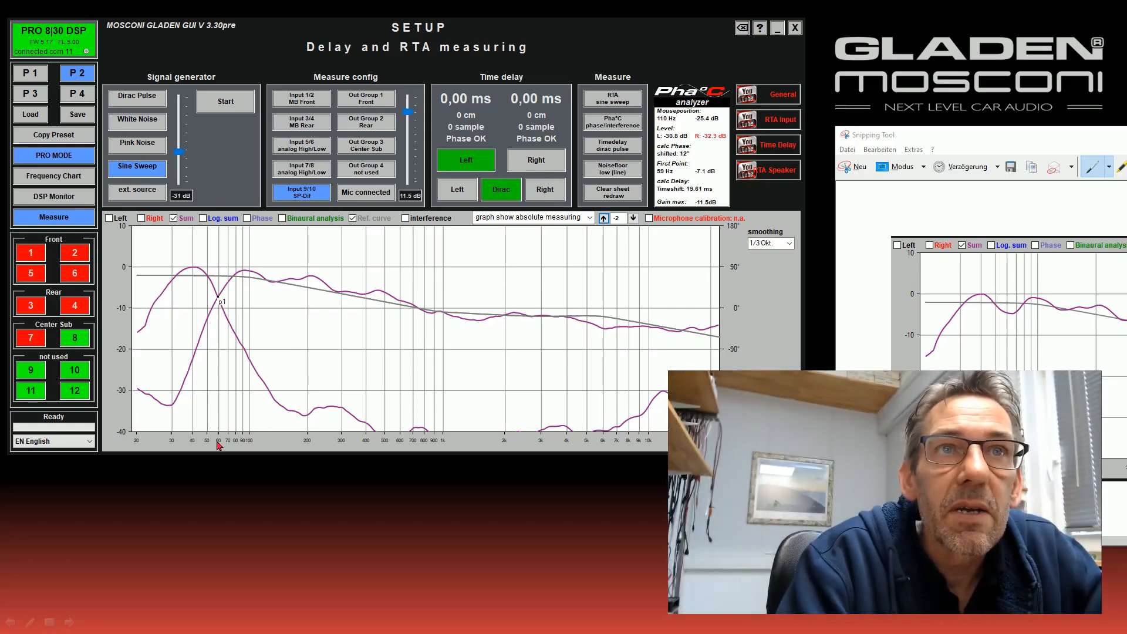
# - Unmute front channels 1, 2, 5 and 6 so they play together with subwoofer channel 8
pyautogui.click(211, 307)
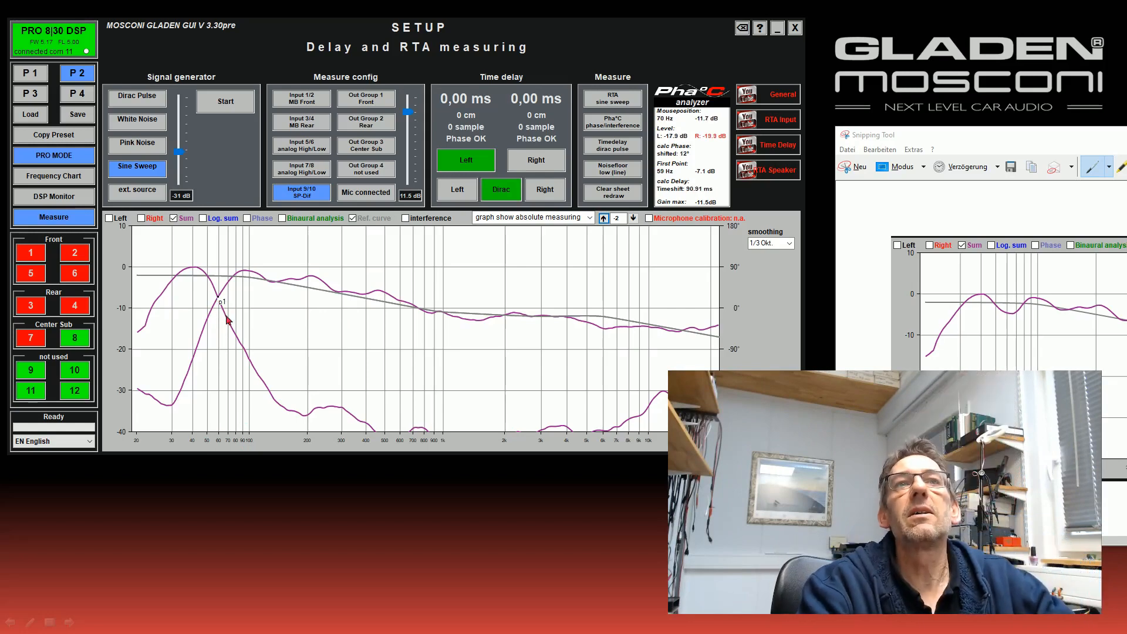
pyautogui.click(215, 301)
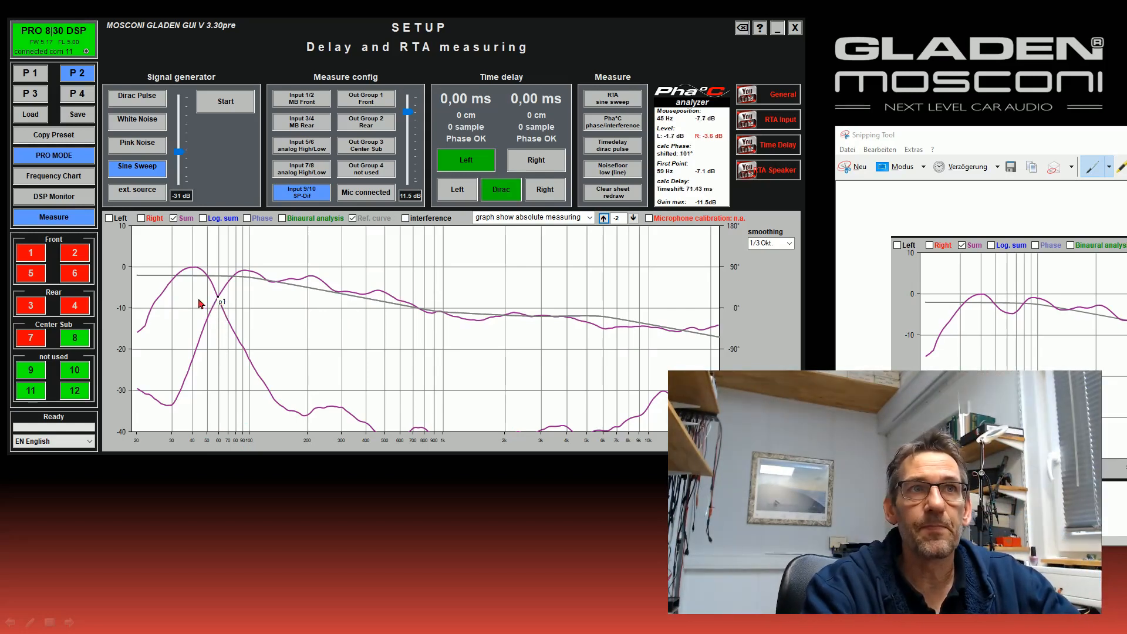
pyautogui.click(30, 253)
pyautogui.click(86, 257)
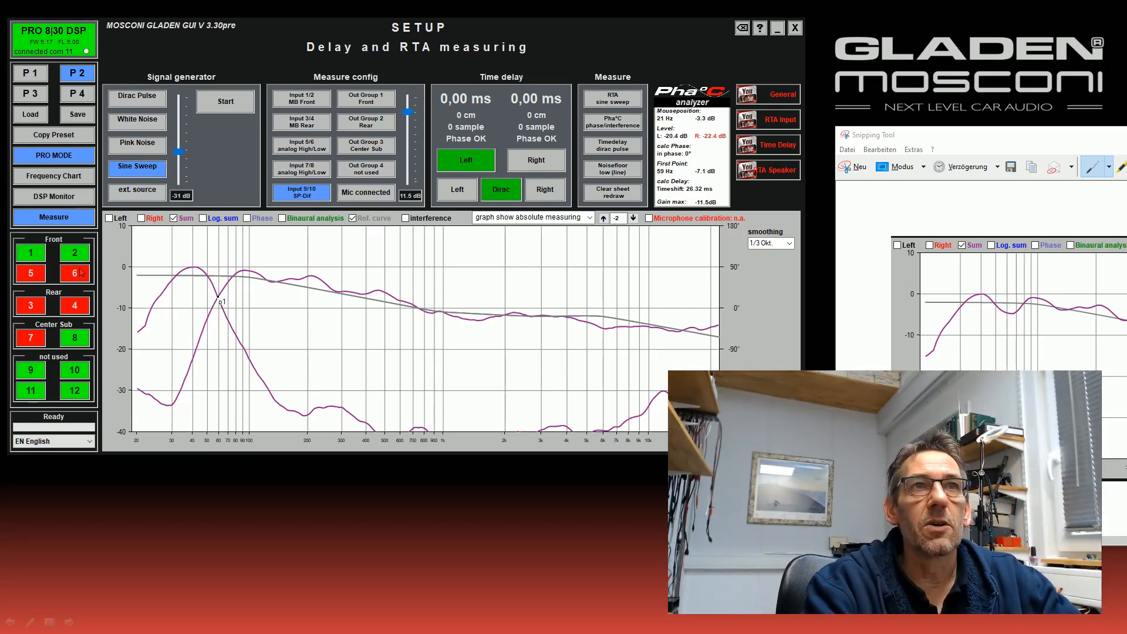
pyautogui.click(80, 276)
pyautogui.click(33, 273)
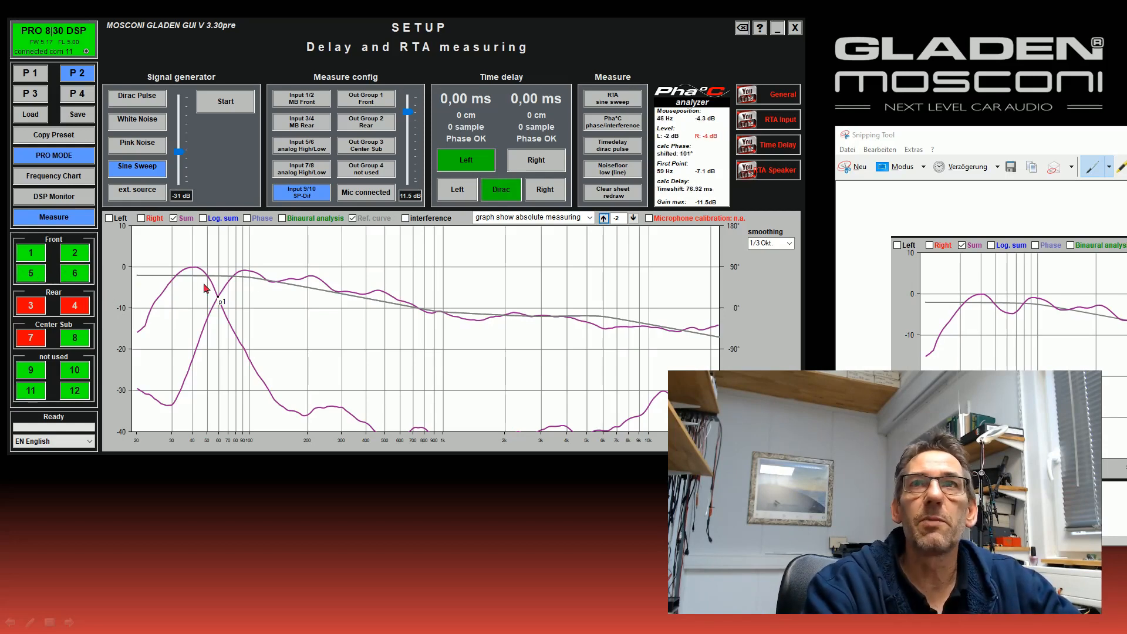
# - Run the automatic Pha°C phase adjustment of subwoofer channels 7 and 8 at 60 Hz with Fine resolution, and close it
pyautogui.click(607, 126)
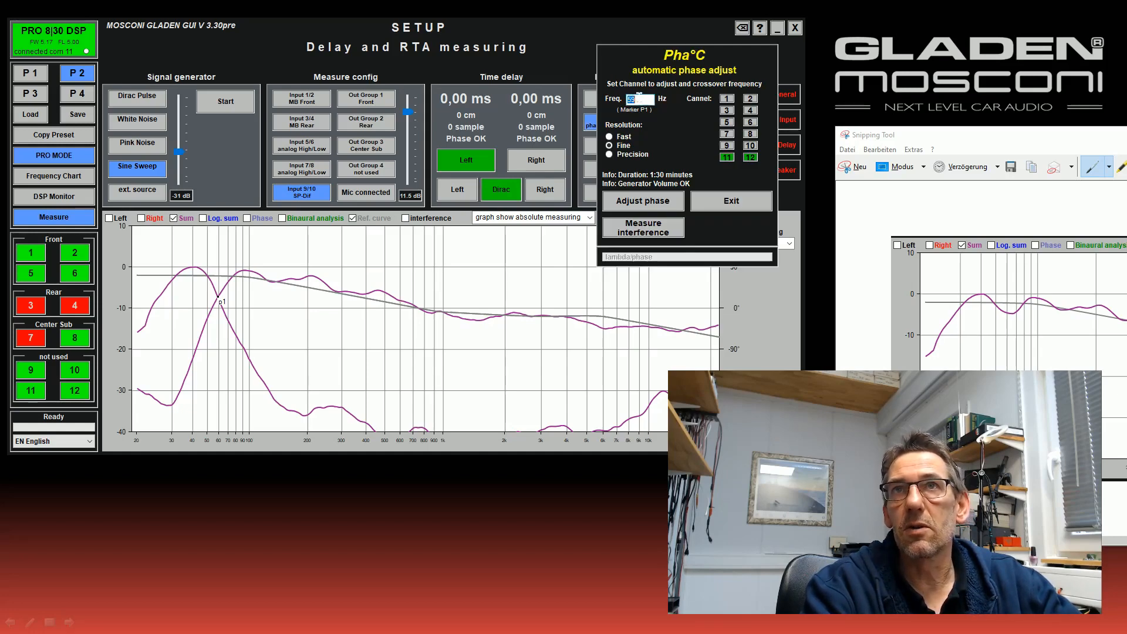
pyautogui.write('6')
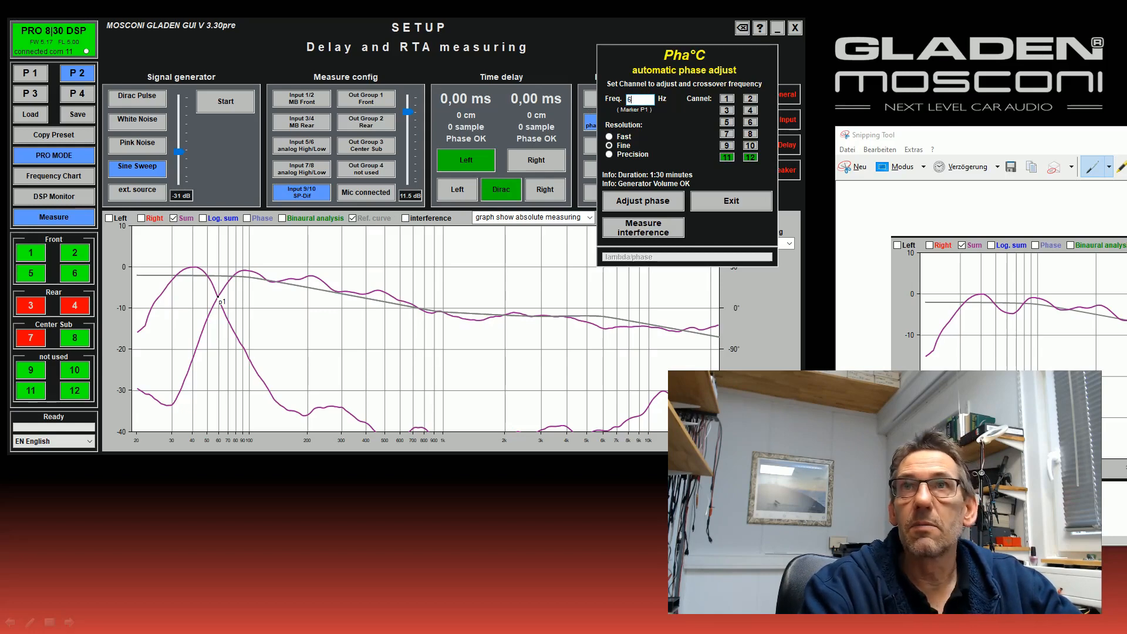
pyautogui.write('0')
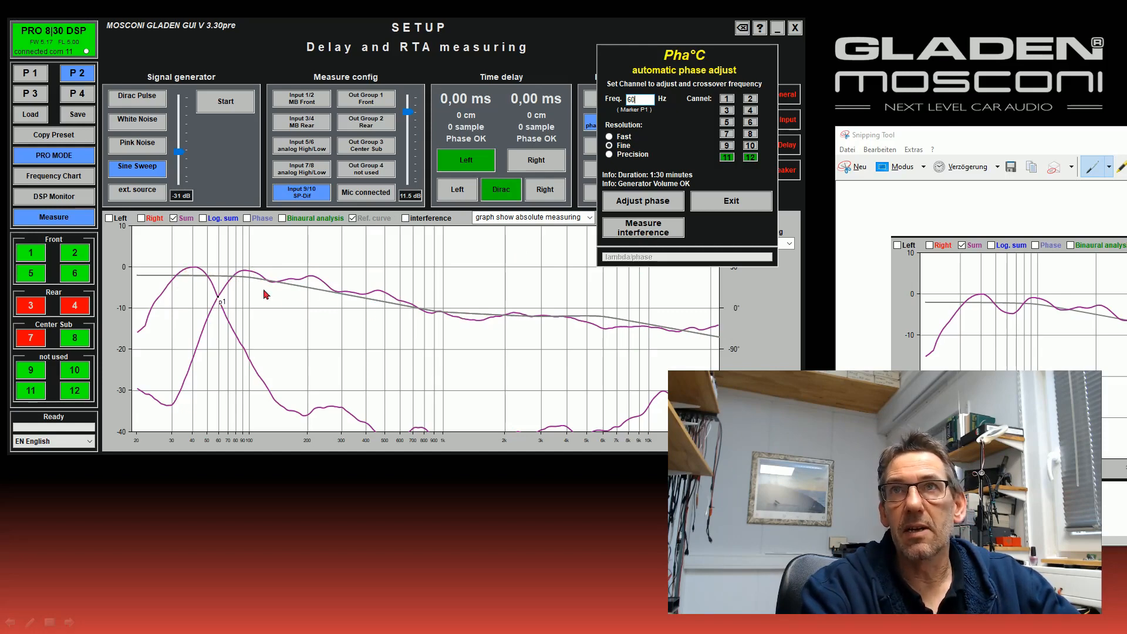
pyautogui.click(755, 135)
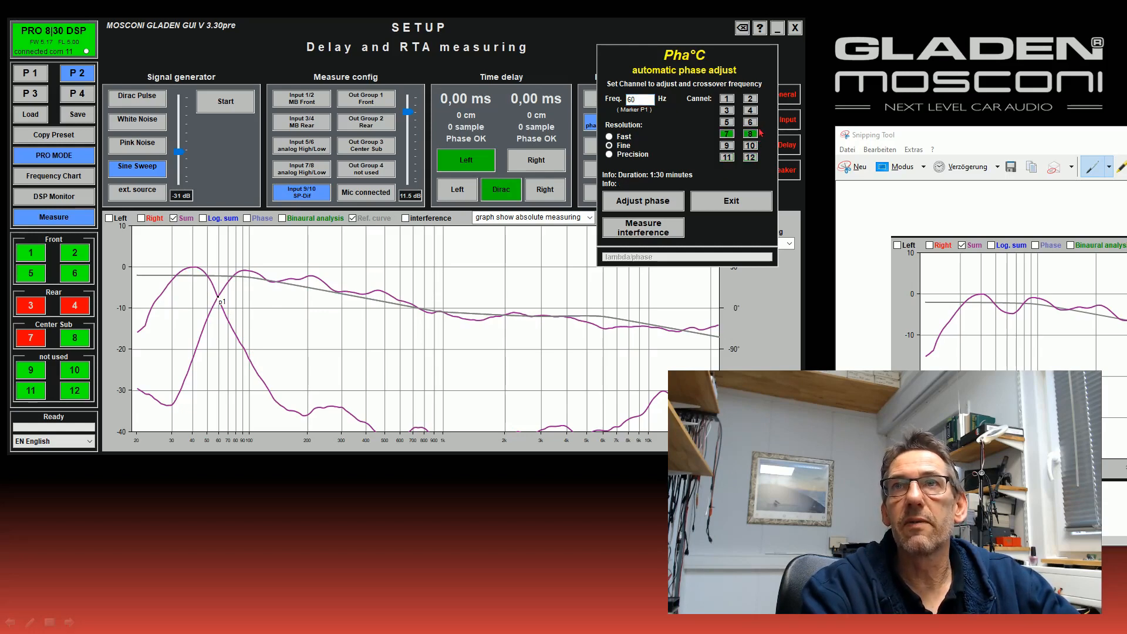
pyautogui.click(640, 198)
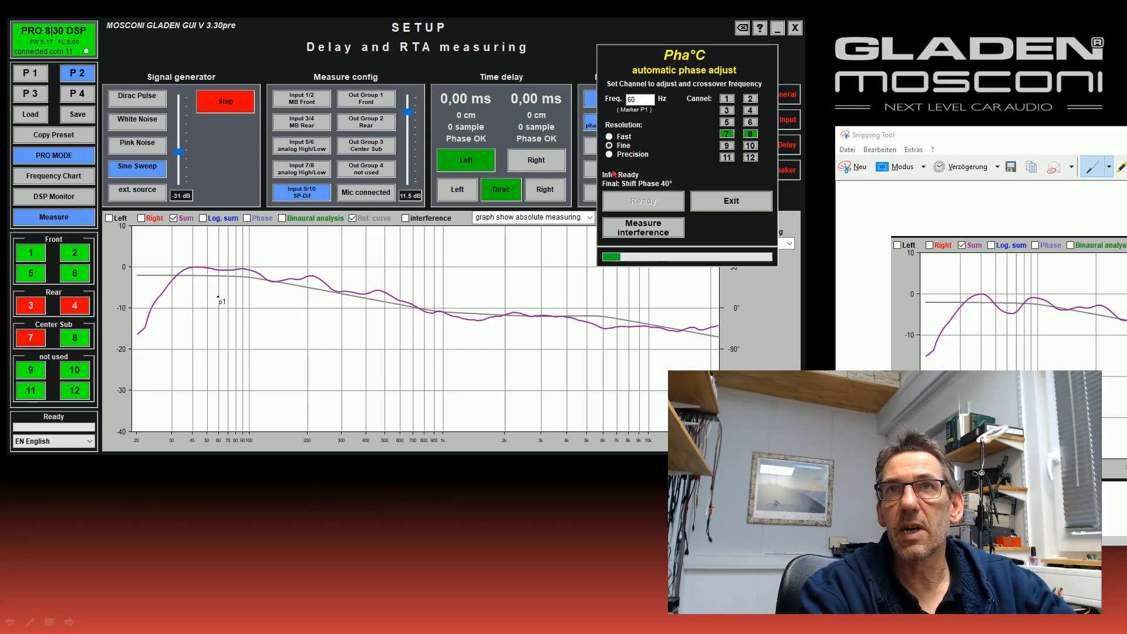
pyautogui.click(729, 205)
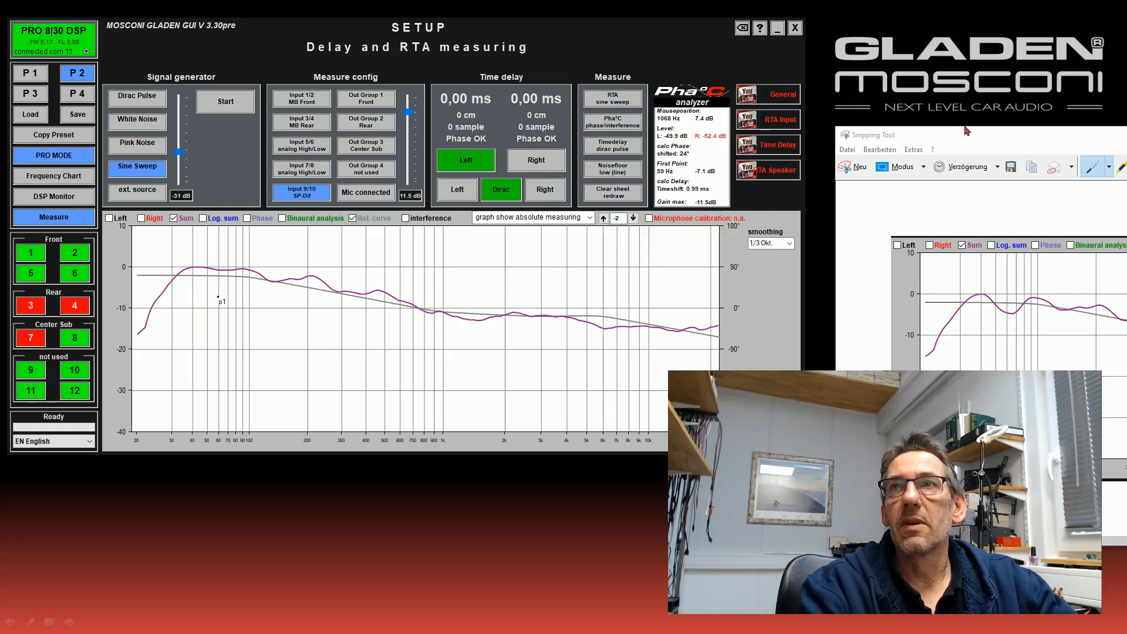
# - Compare the new sum curve with the earlier measurement snapshot in the Snipping Tool, and close the snapshot
pyautogui.moveTo(1001, 139); pyautogui.dragTo(709, 121)
pyautogui.click(506, 276)
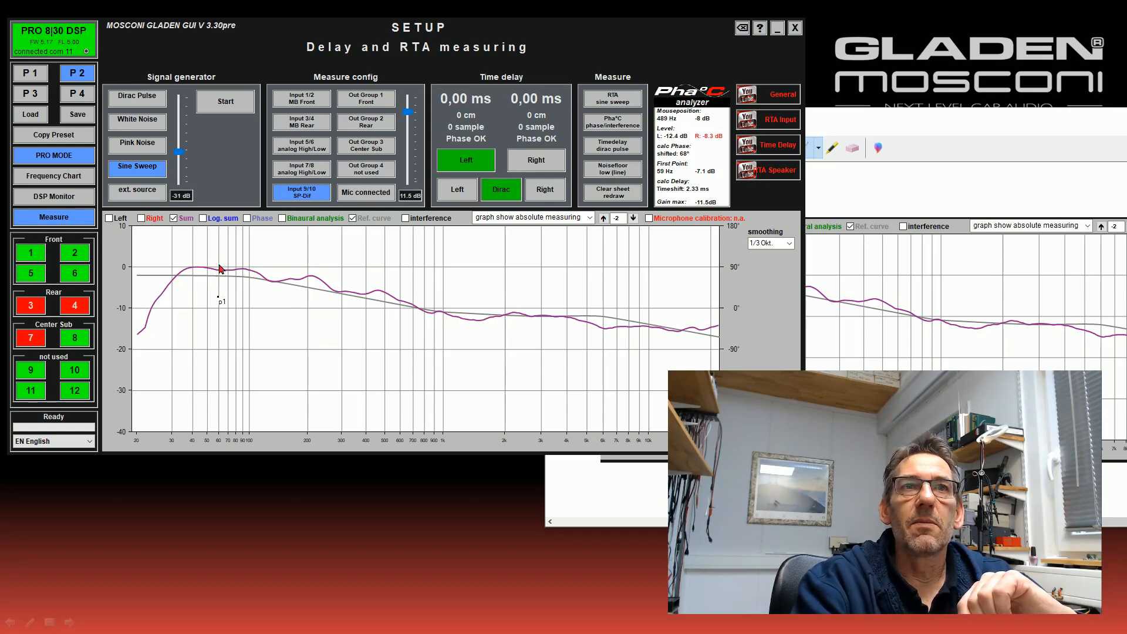
pyautogui.click(861, 120)
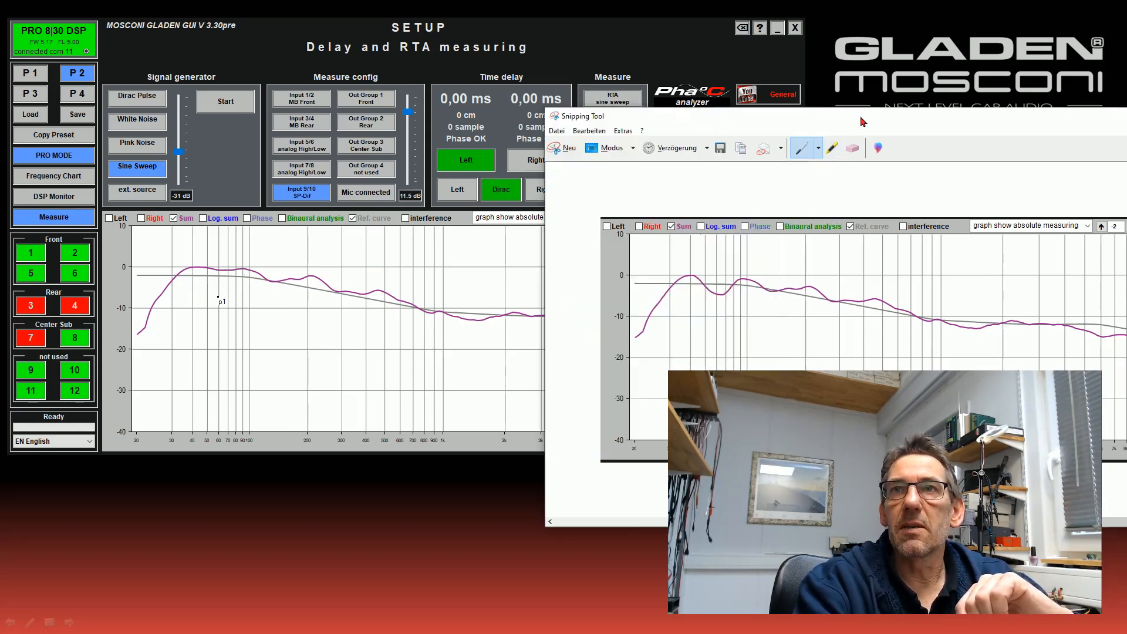
pyautogui.click(424, 230)
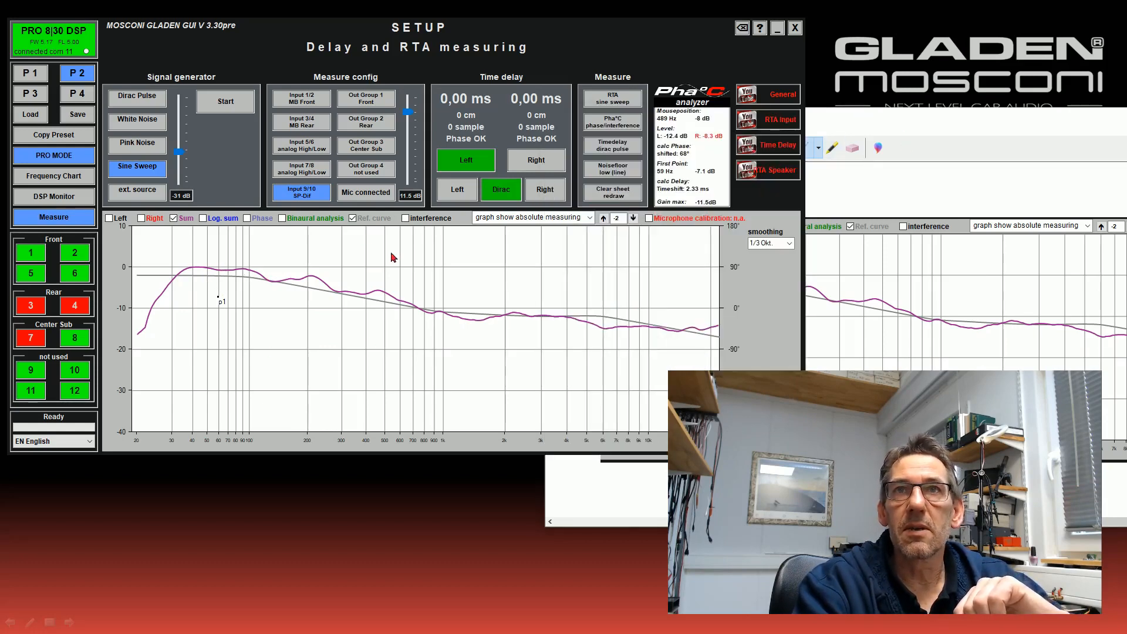
pyautogui.click(905, 120)
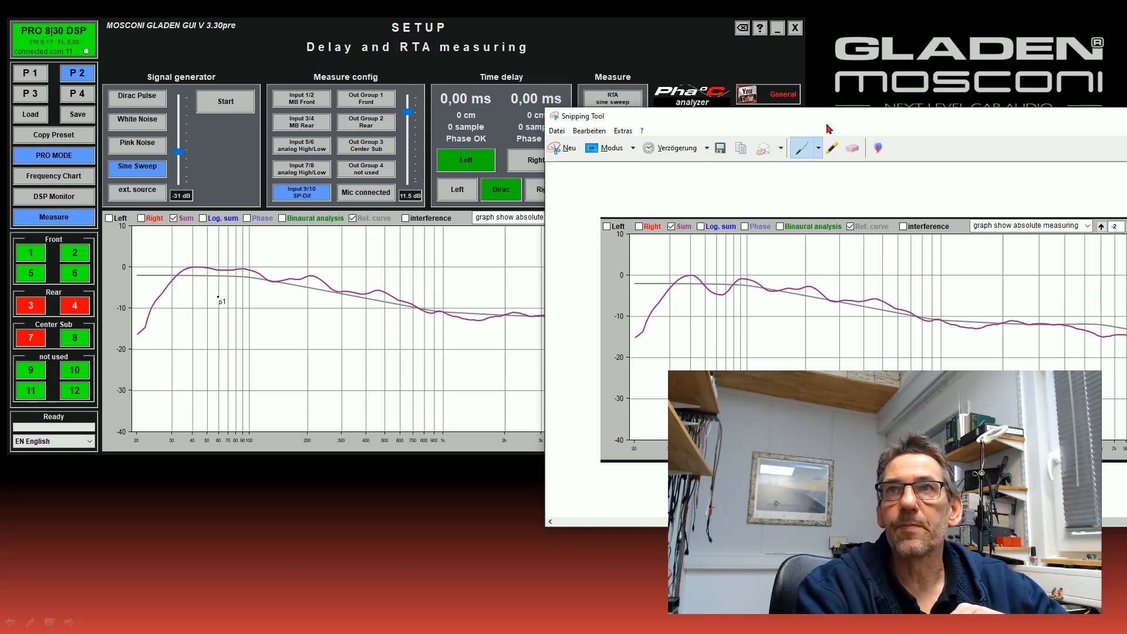
pyautogui.moveTo(853, 124); pyautogui.dragTo(593, 204)
pyautogui.click(1090, 204)
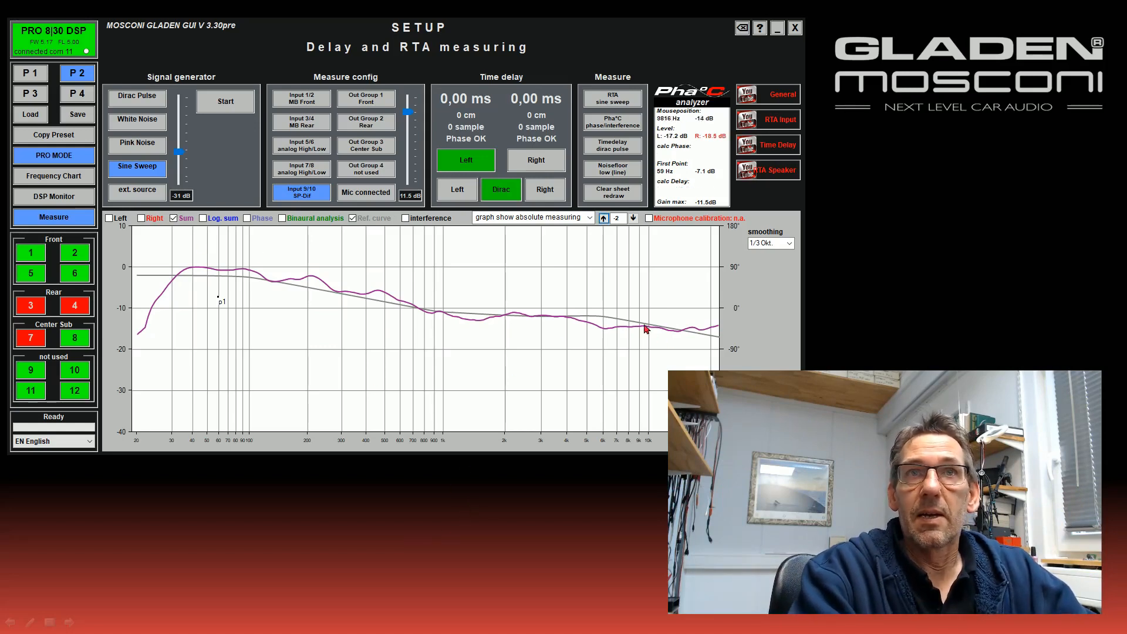
# - Check the crossover, allpass and phase settings of the Center Sub output in the DSP setup, and return to the measurement
pyautogui.click(80, 221)
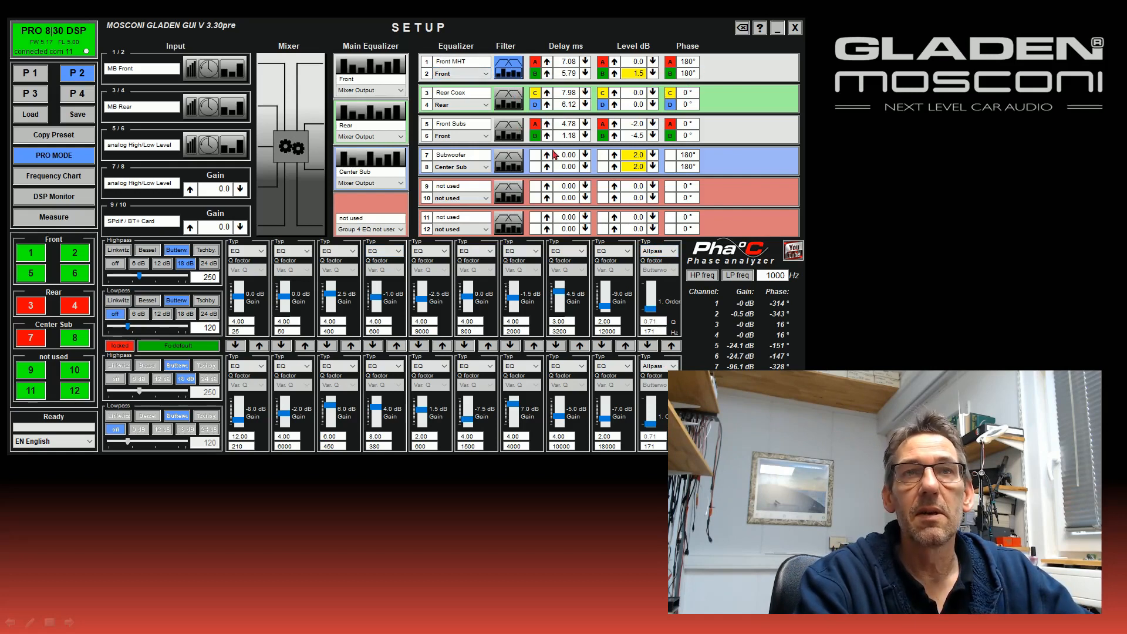
pyautogui.click(506, 164)
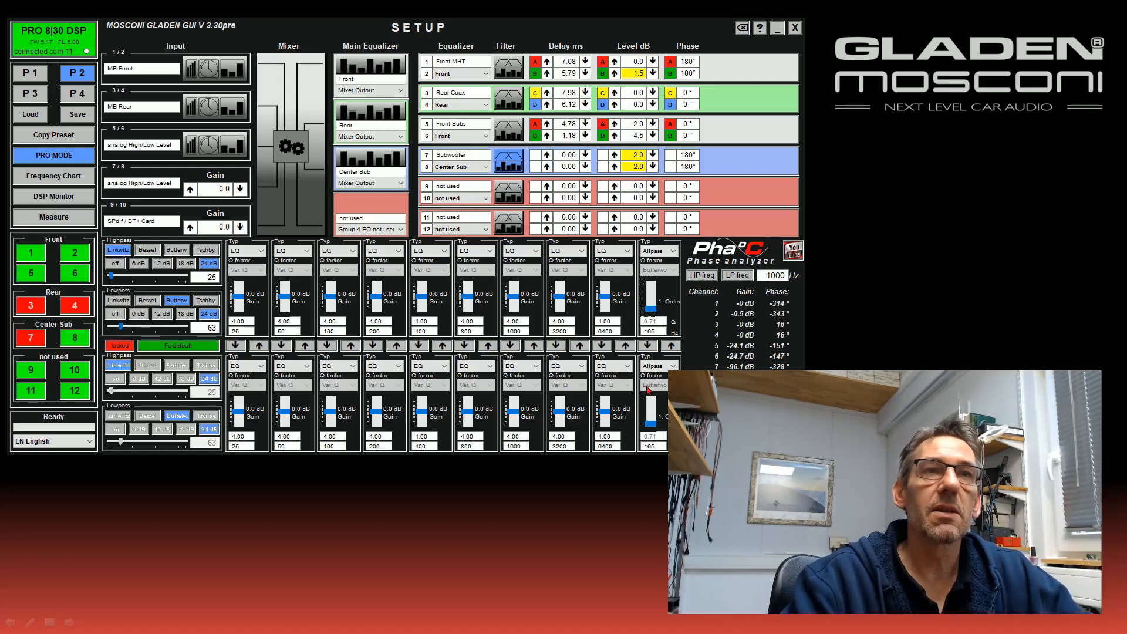
pyautogui.click(80, 224)
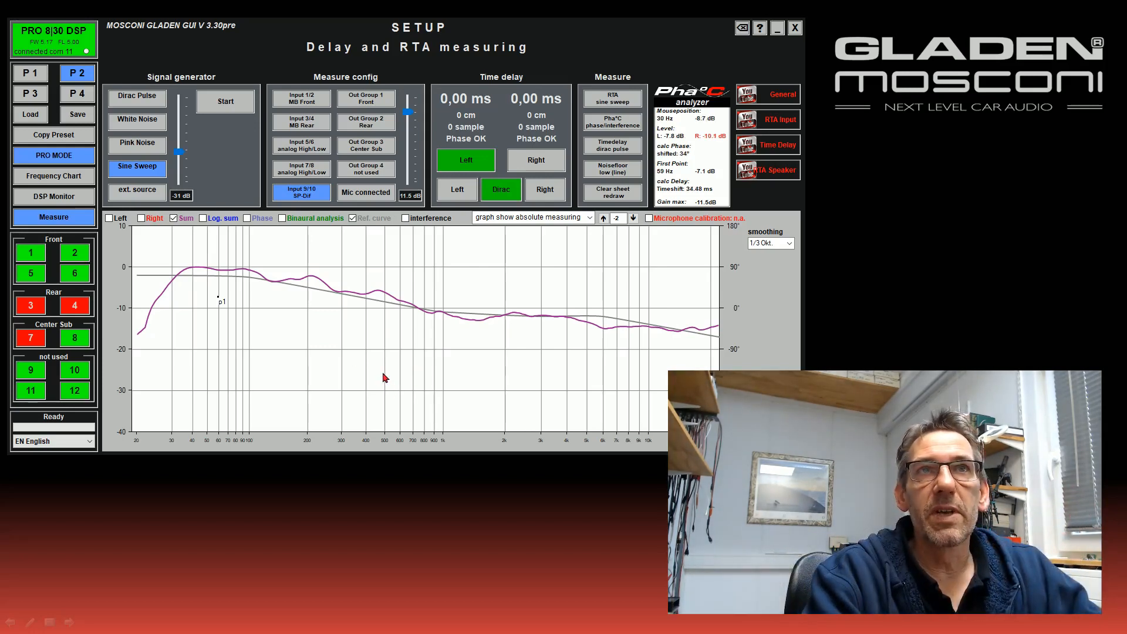
# - Run the Pha°C interference measurement with the front channels and the subwoofer playing
pyautogui.click(612, 122)
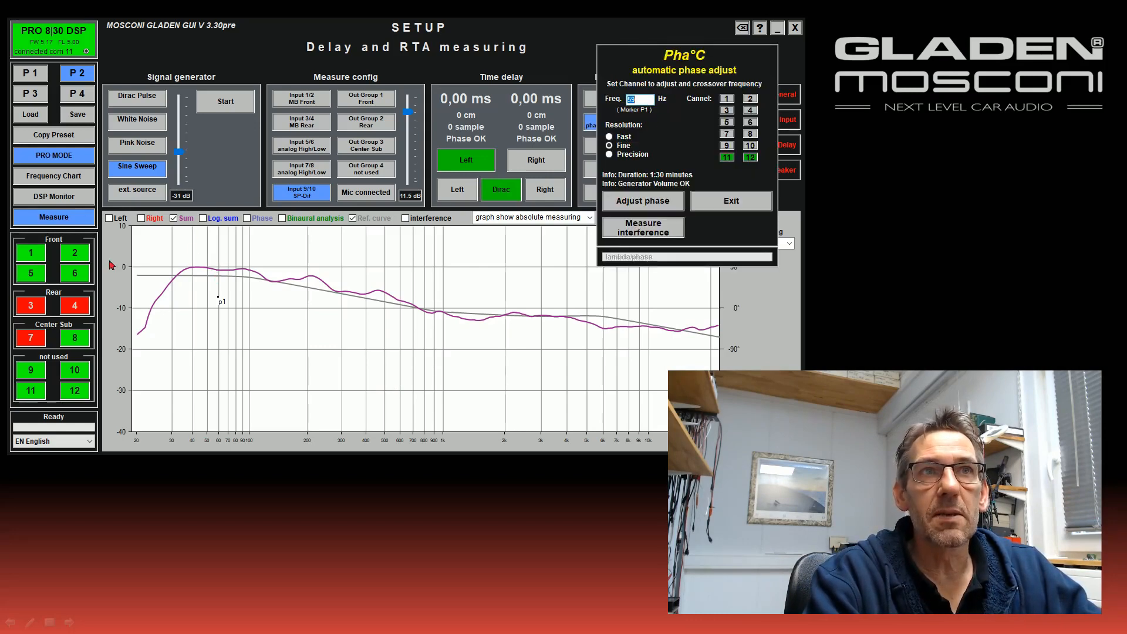
pyautogui.click(642, 229)
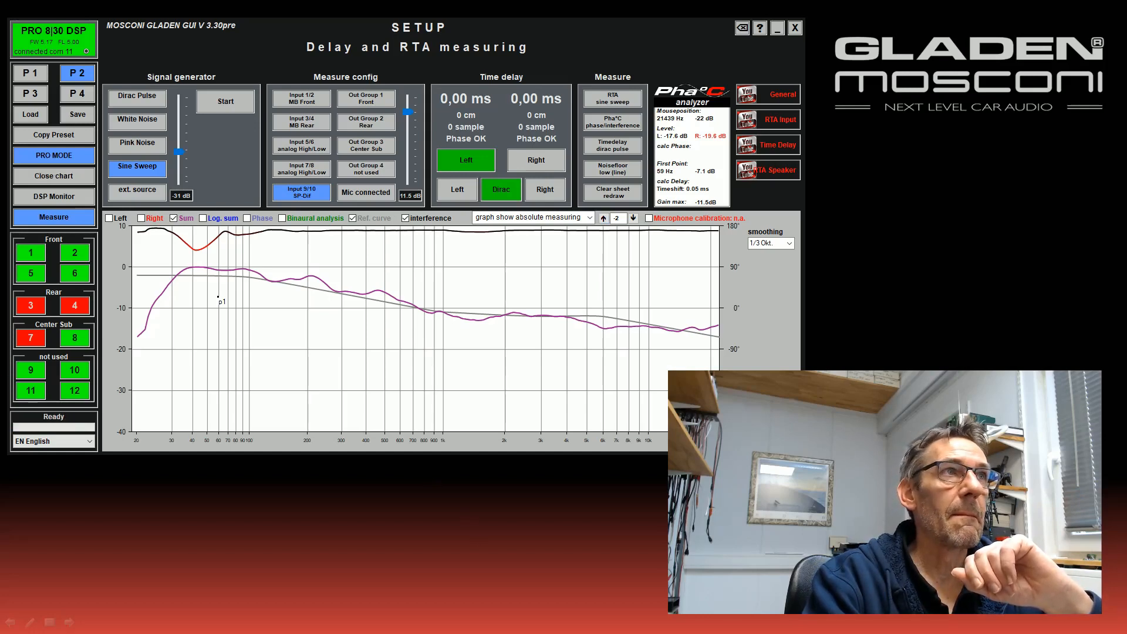
# - Set the frequency chart to Sum only, with Input EQ None and the channel 1 + 2 crossover filter excluded
pyautogui.moveTo(0, 203); pyautogui.dragTo(810, 106)
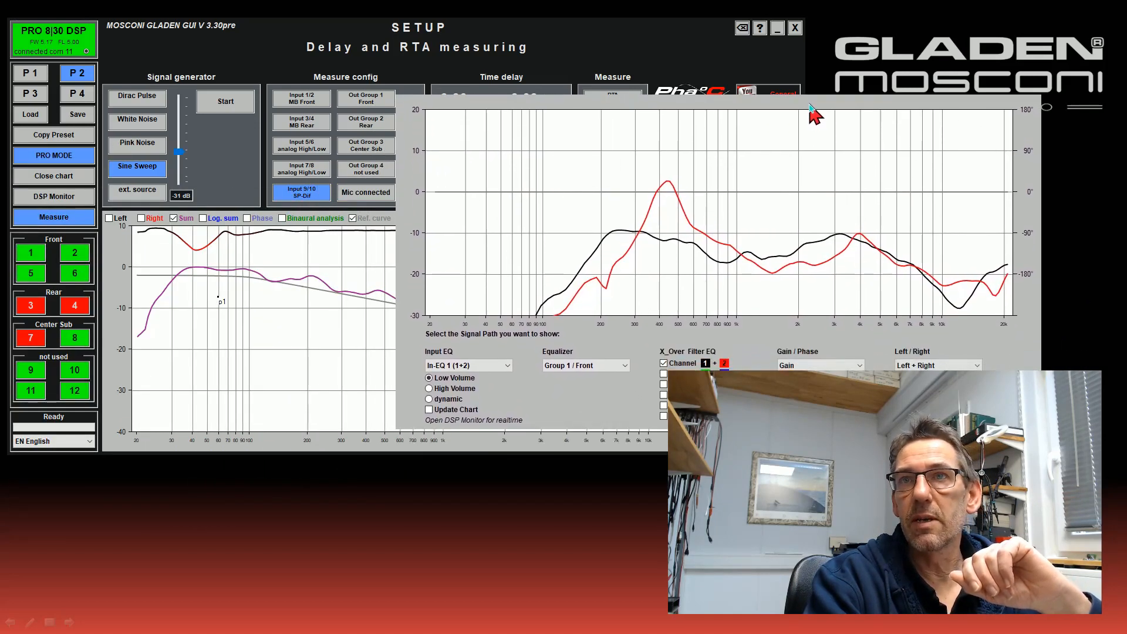
pyautogui.click(760, 441)
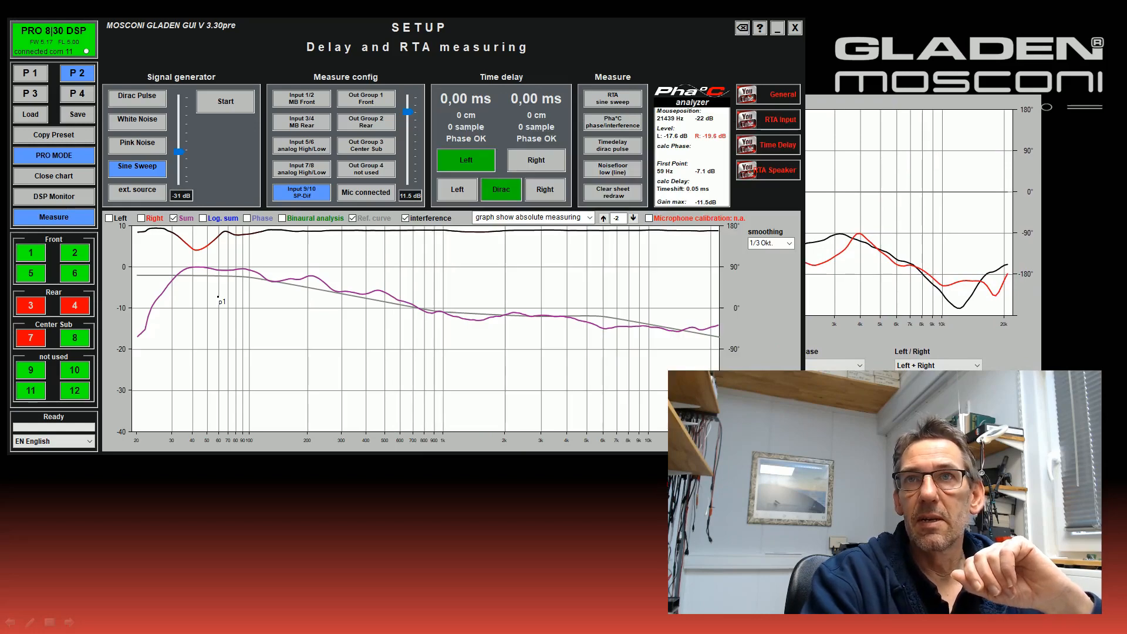
pyautogui.hotkey('alt', 'Tab')
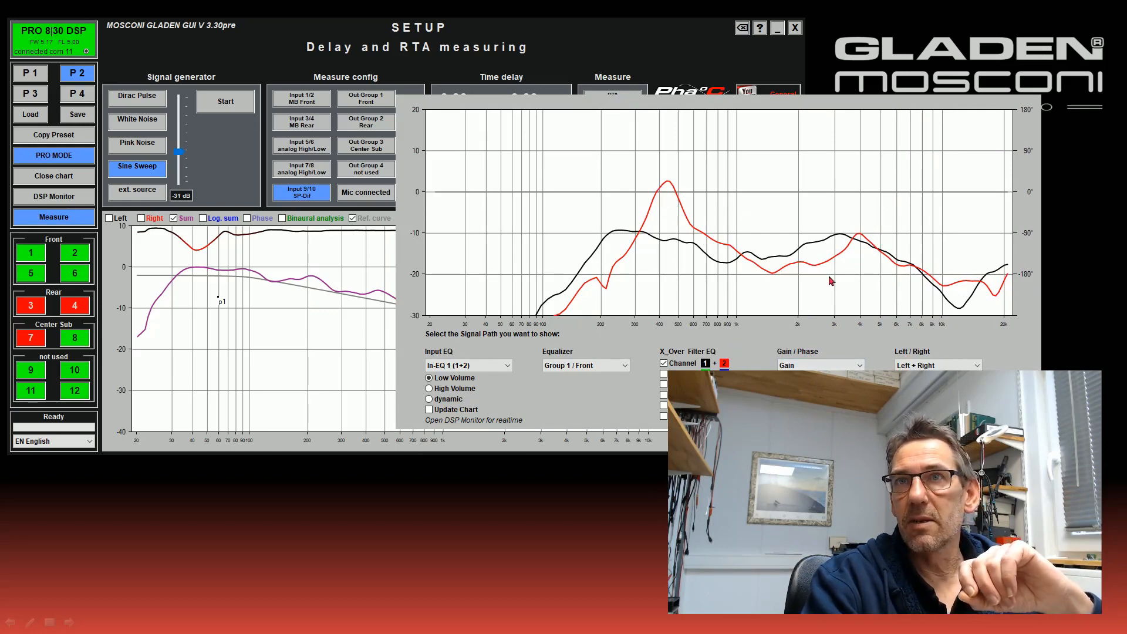
pyautogui.click(664, 364)
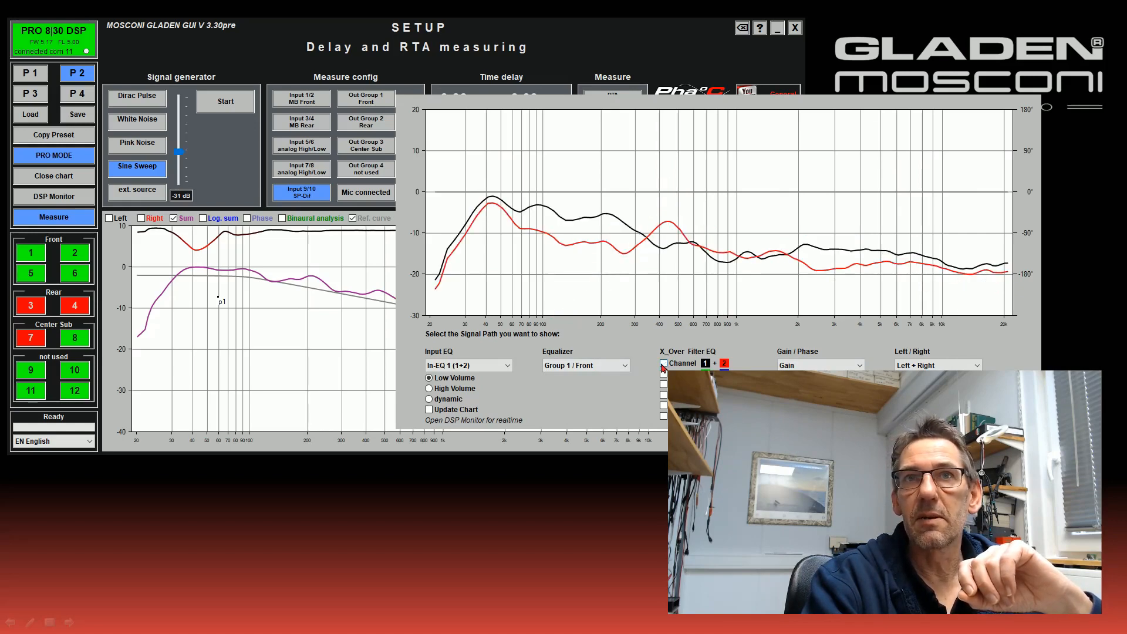
pyautogui.click(507, 366)
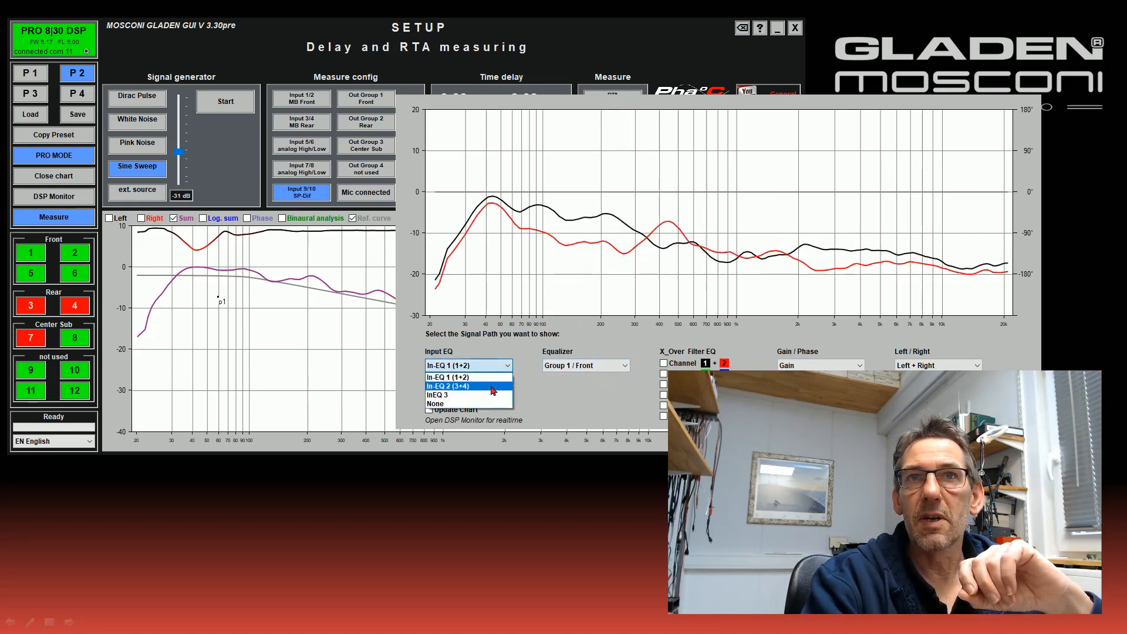
pyautogui.click(492, 404)
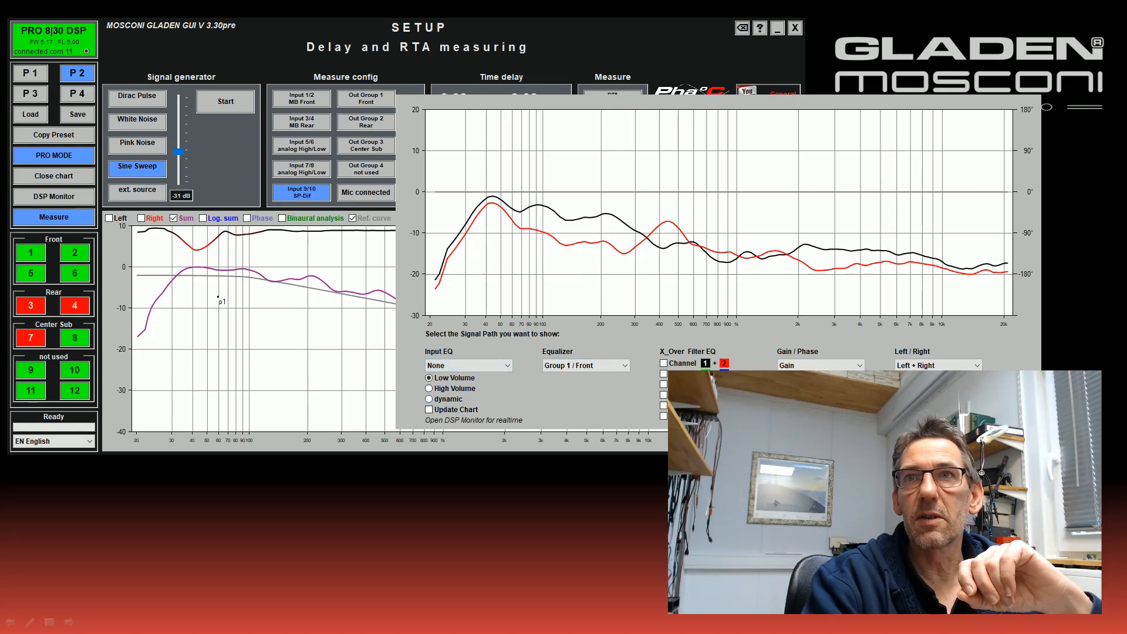
pyautogui.click(937, 365)
pyautogui.click(934, 406)
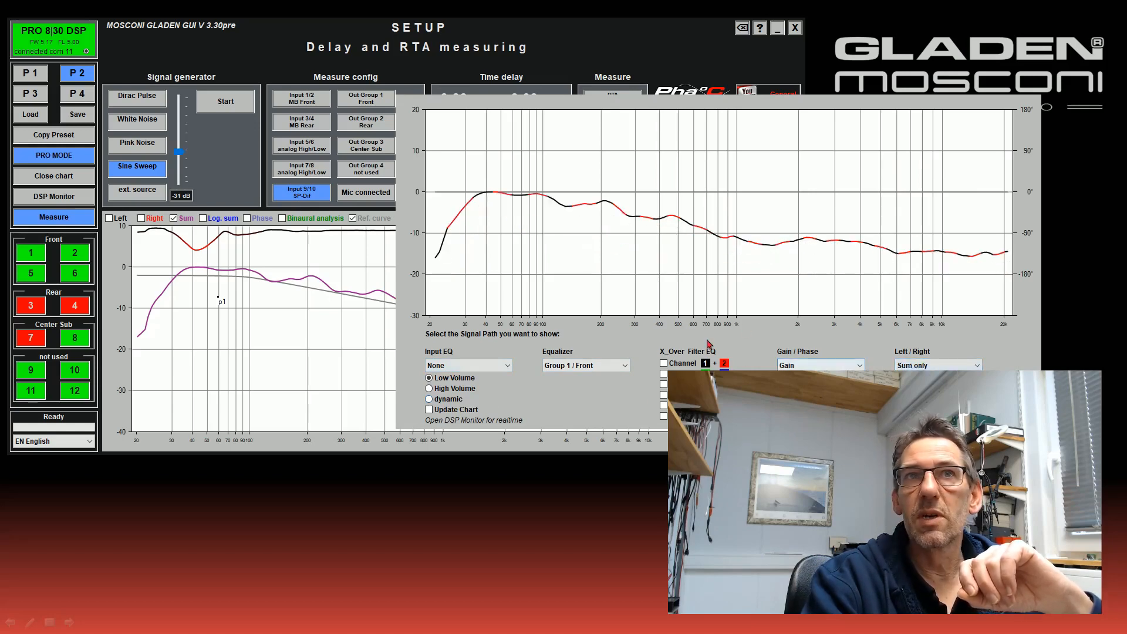
# - Show the reference curve in the frequency chart and arrange the chart and main window so both graphs are visible
pyautogui.moveTo(726, 105); pyautogui.dragTo(430, 354)
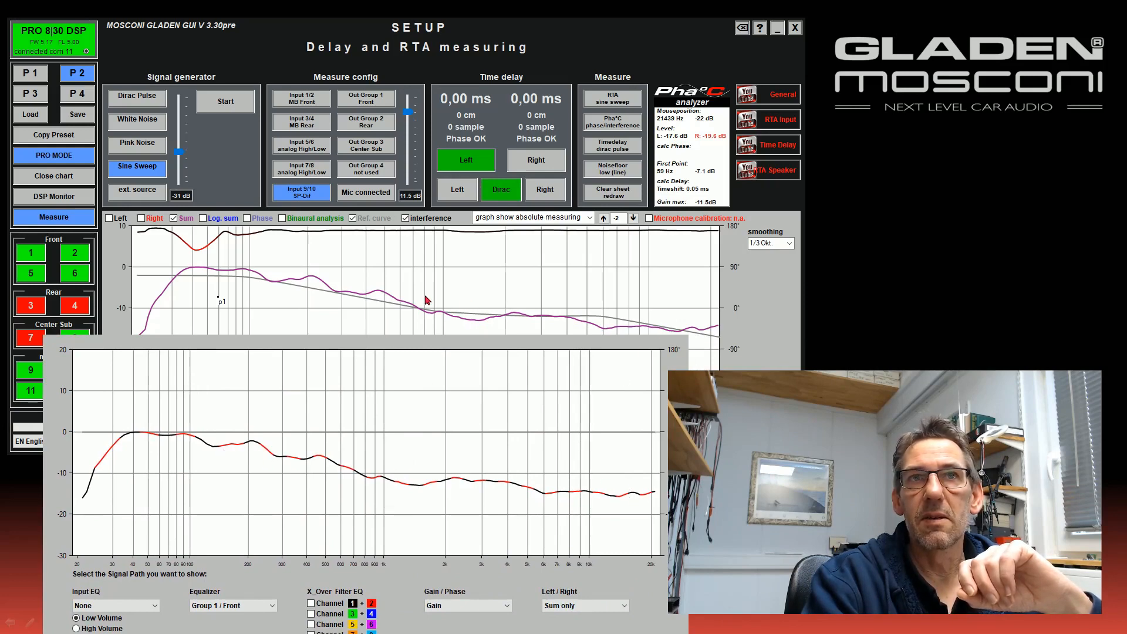
pyautogui.moveTo(418, 351); pyautogui.dragTo(731, 94)
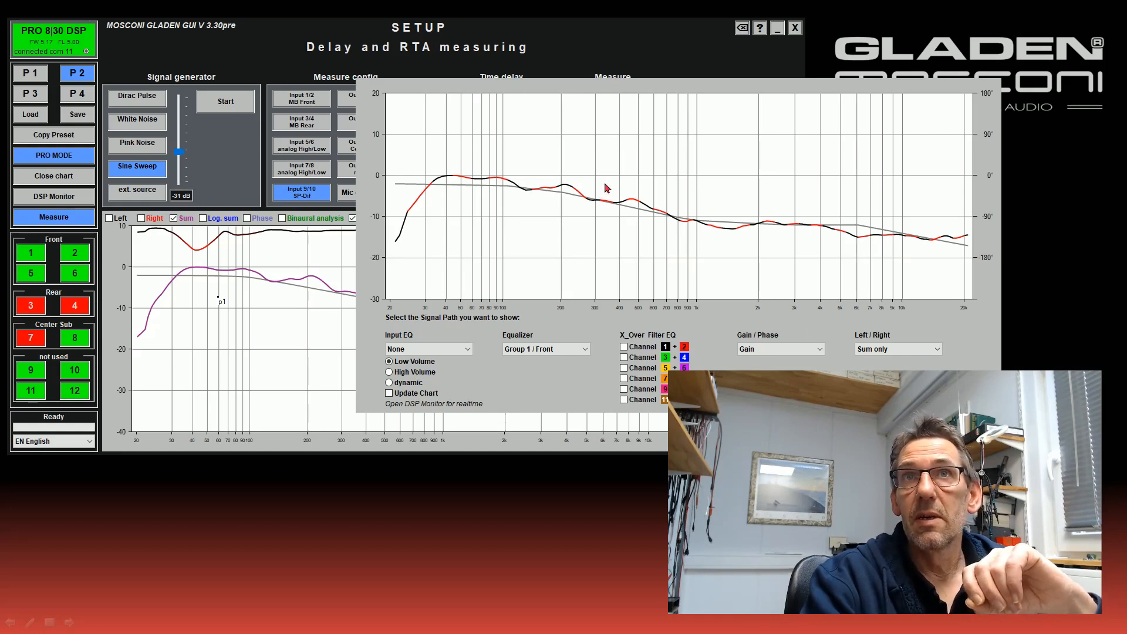
pyautogui.moveTo(565, 88); pyautogui.dragTo(622, 37)
pyautogui.moveTo(650, 21); pyautogui.dragTo(651, 17)
pyautogui.click(332, 22)
pyautogui.moveTo(331, 25); pyautogui.dragTo(326, 161)
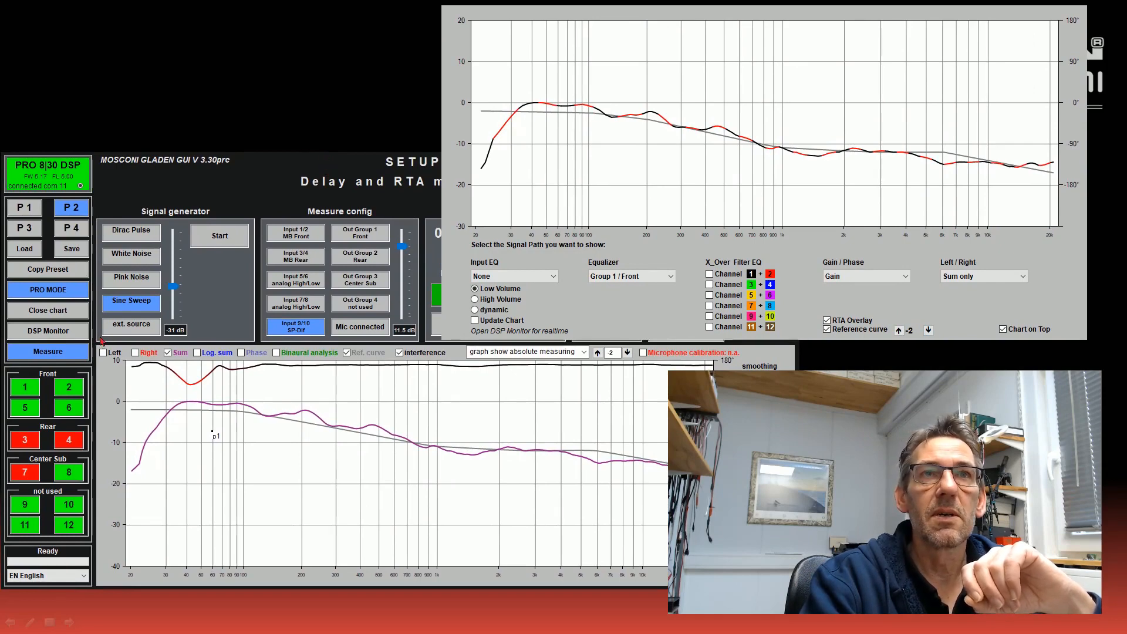
# - Adjust the Front group's main equalizer on both sides to fit the sum curve to the reference curve, and return to the measurement
pyautogui.click(76, 353)
pyautogui.click(355, 204)
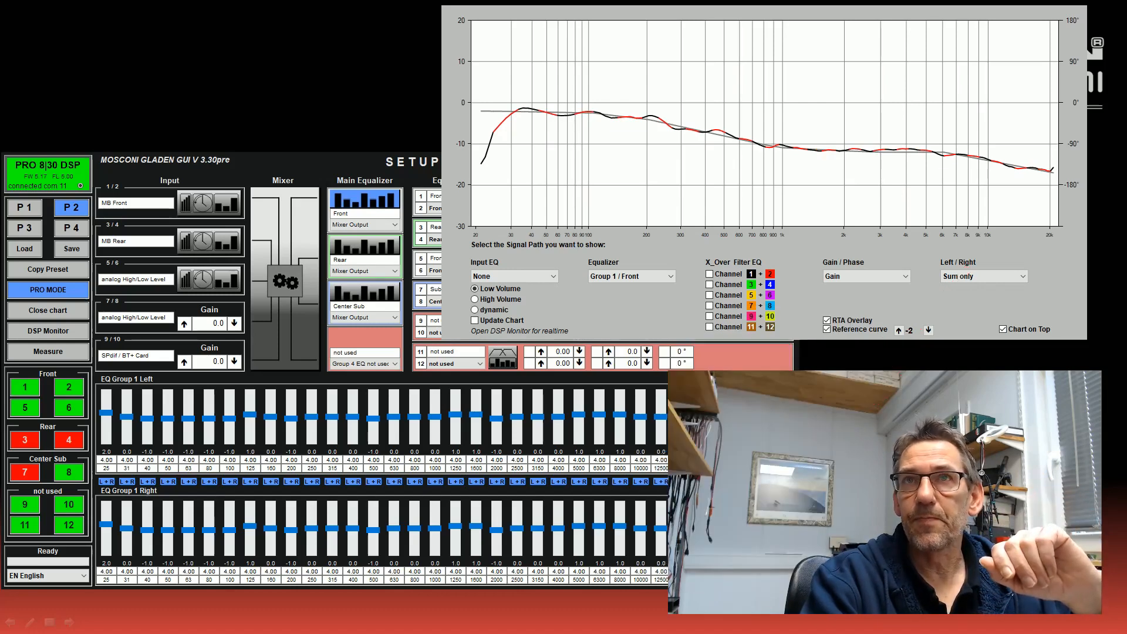
pyautogui.click(47, 351)
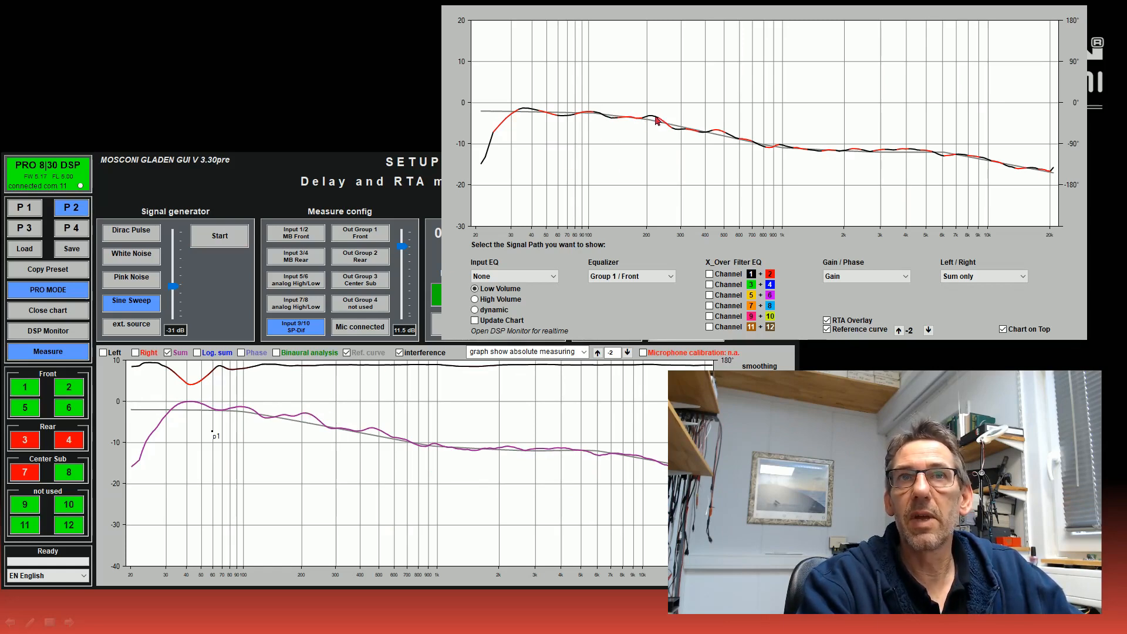
# - Raise the 25 Hz band of the Front group's main equalizer to 4.0 dB on both sides
pyautogui.click(55, 354)
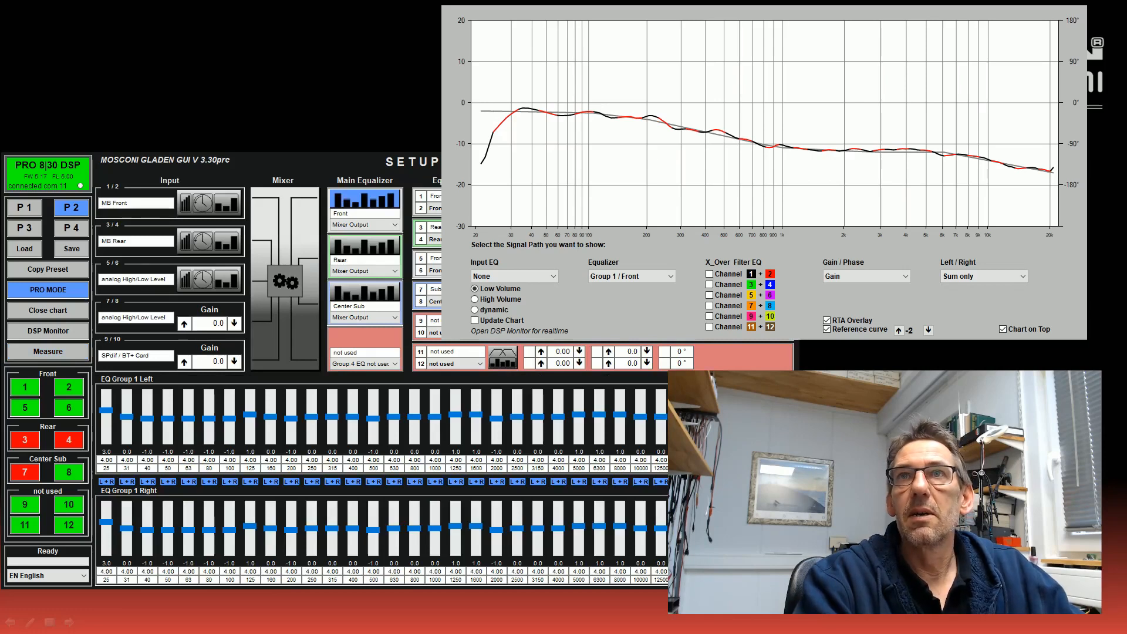
pyautogui.press('Up')
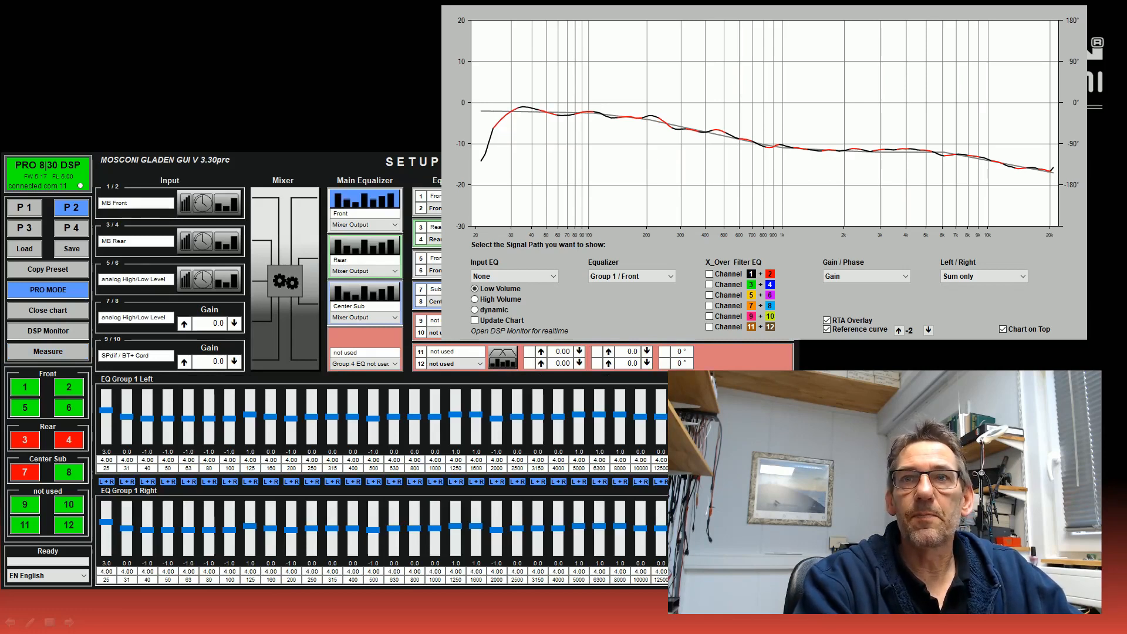
pyautogui.press('Up')
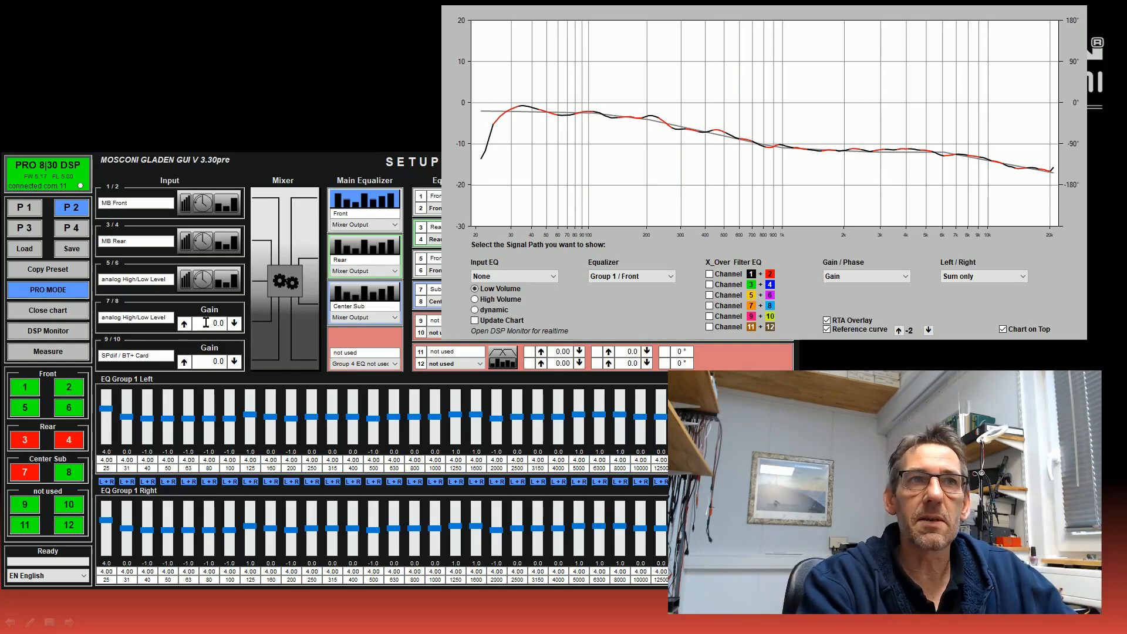
# - Return to the measuring view and measure the equalized summed response again with a sine sweep
pyautogui.click(58, 352)
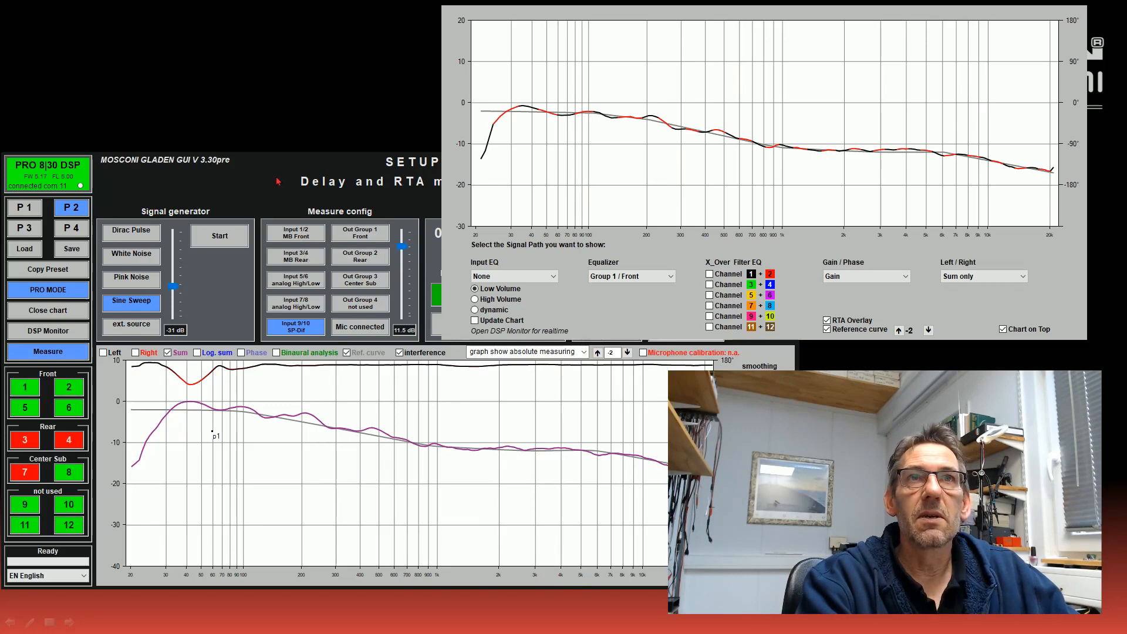
pyautogui.click(219, 236)
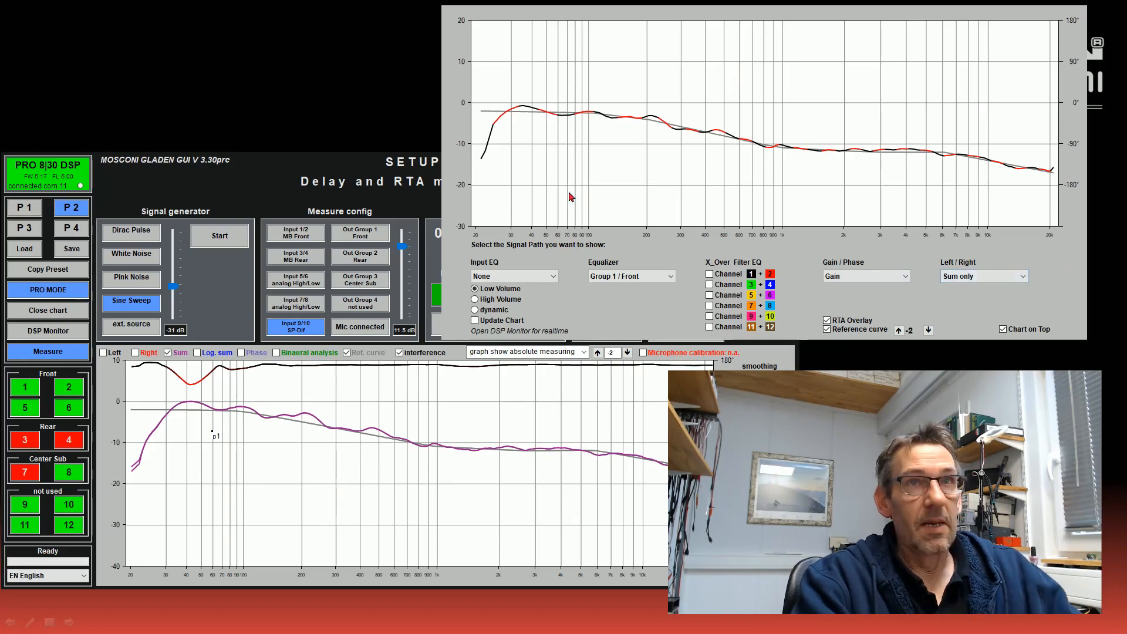
# - In basic mode, review the channel 1 and 2 crossover filter and measure Front channels 1, 2, 5 and 6 together with a sine sweep
pyautogui.click(43, 291)
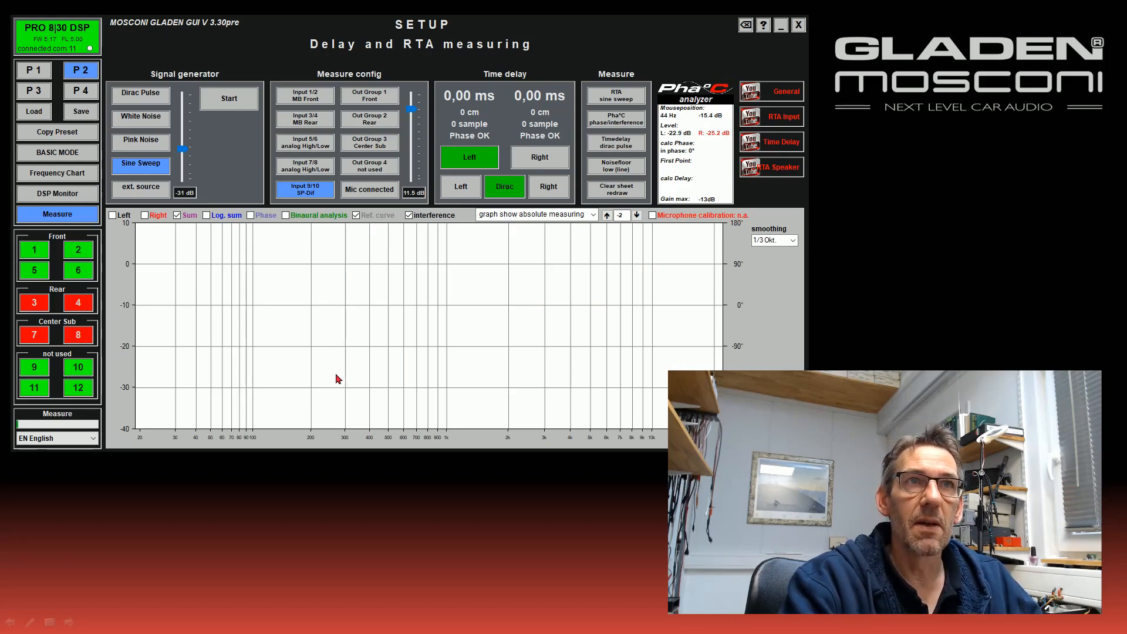
pyautogui.click(63, 221)
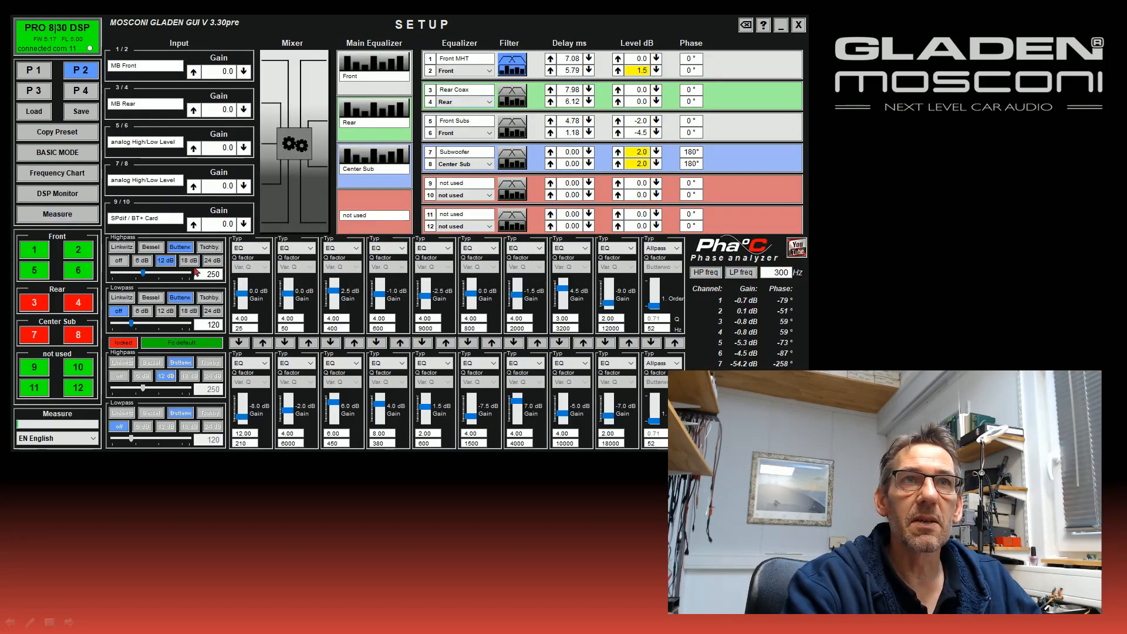
pyautogui.click(77, 219)
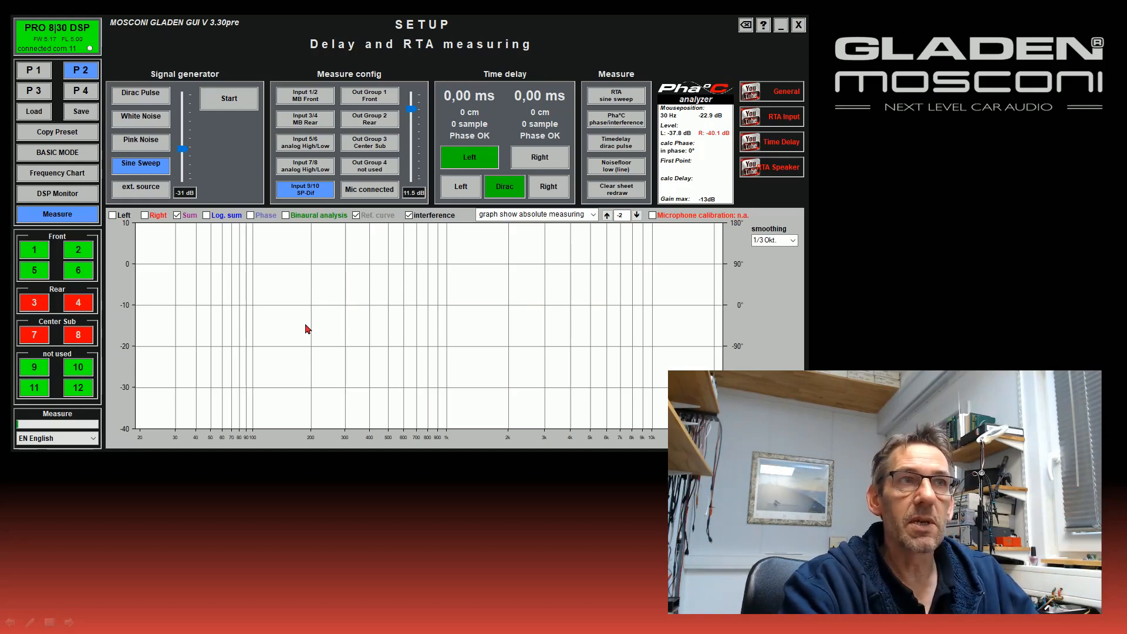
pyautogui.press('space')
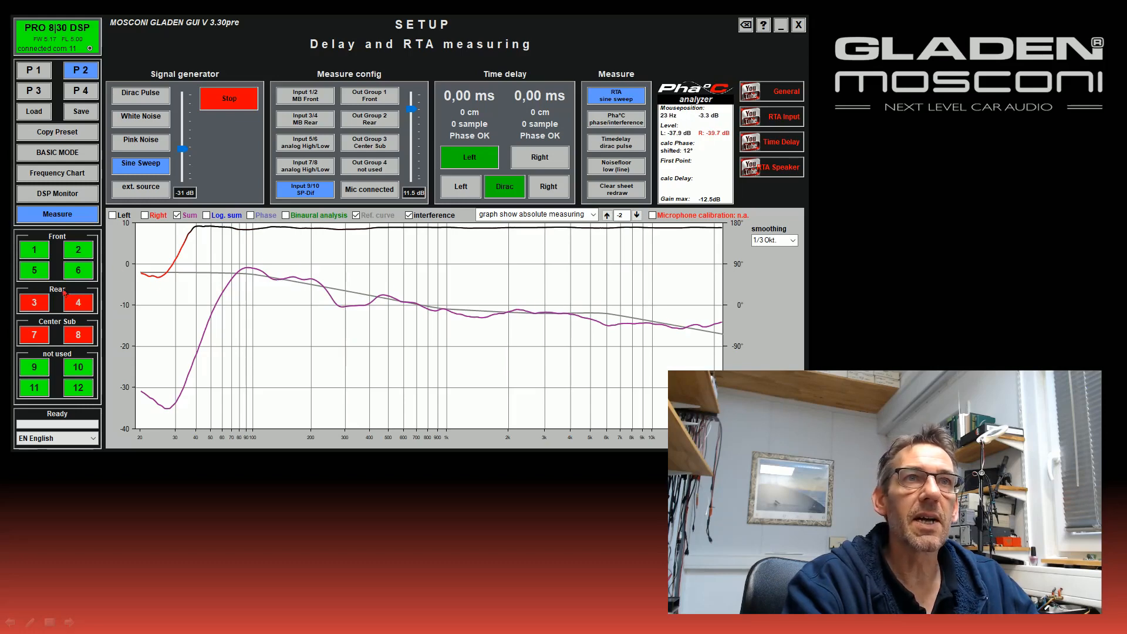
# - Mute Front channels 5 and 6 and measure channels 1 and 2 alone with a sine sweep
pyautogui.click(38, 275)
pyautogui.click(82, 276)
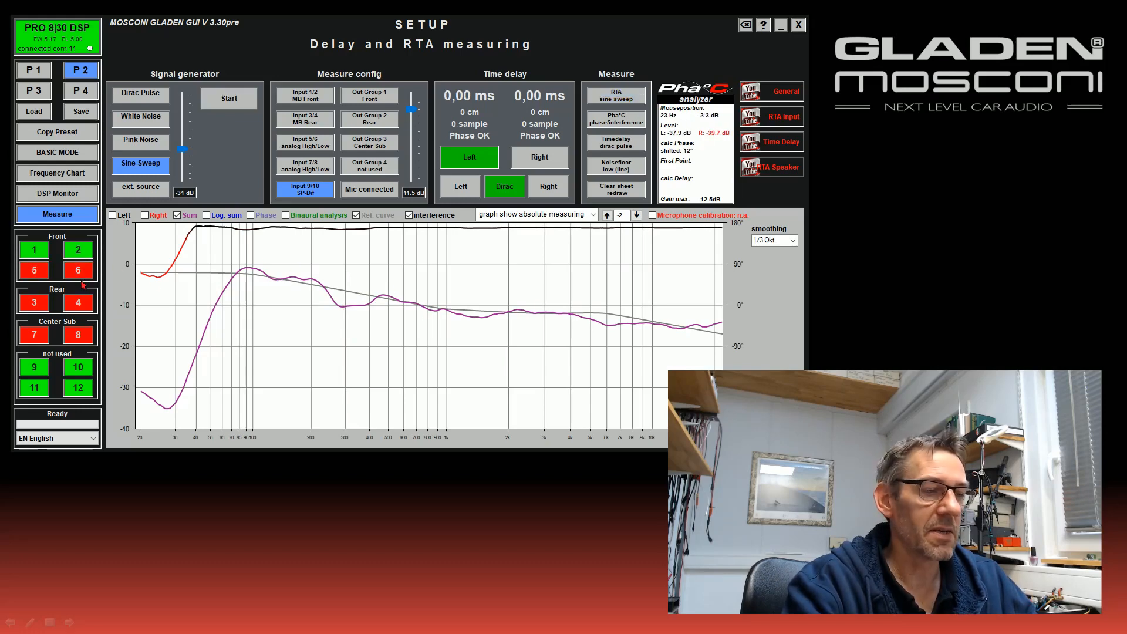
pyautogui.press('space')
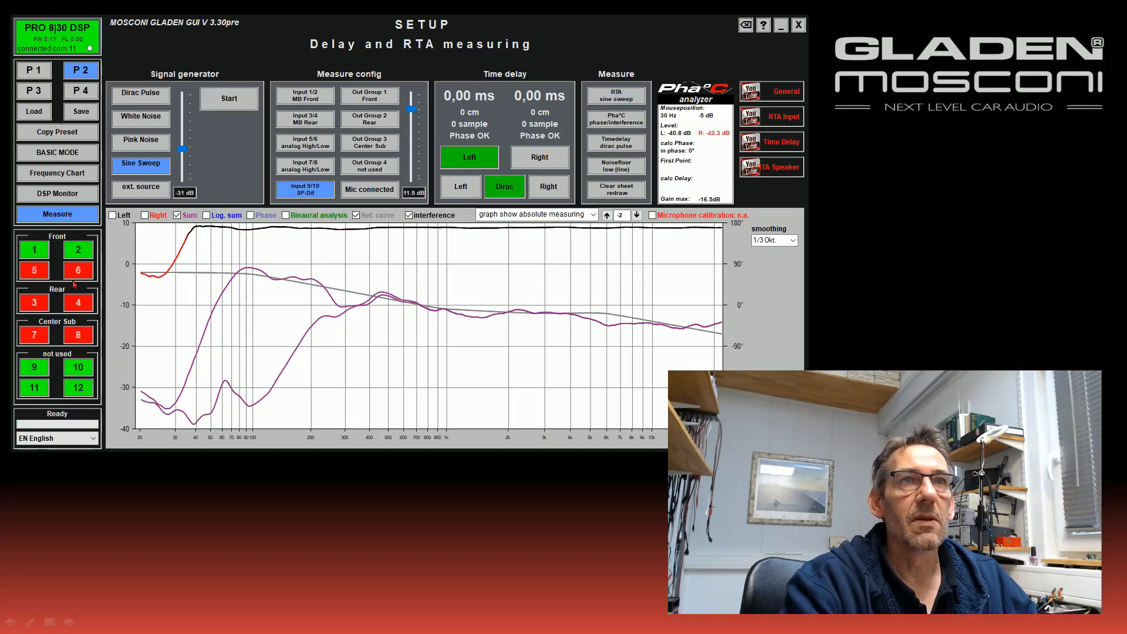
# - Mute Front channels 1 and 2, unmute channels 5 and 6, and measure that pair alone with a sine sweep
pyautogui.click(78, 252)
pyautogui.click(35, 254)
pyautogui.click(35, 269)
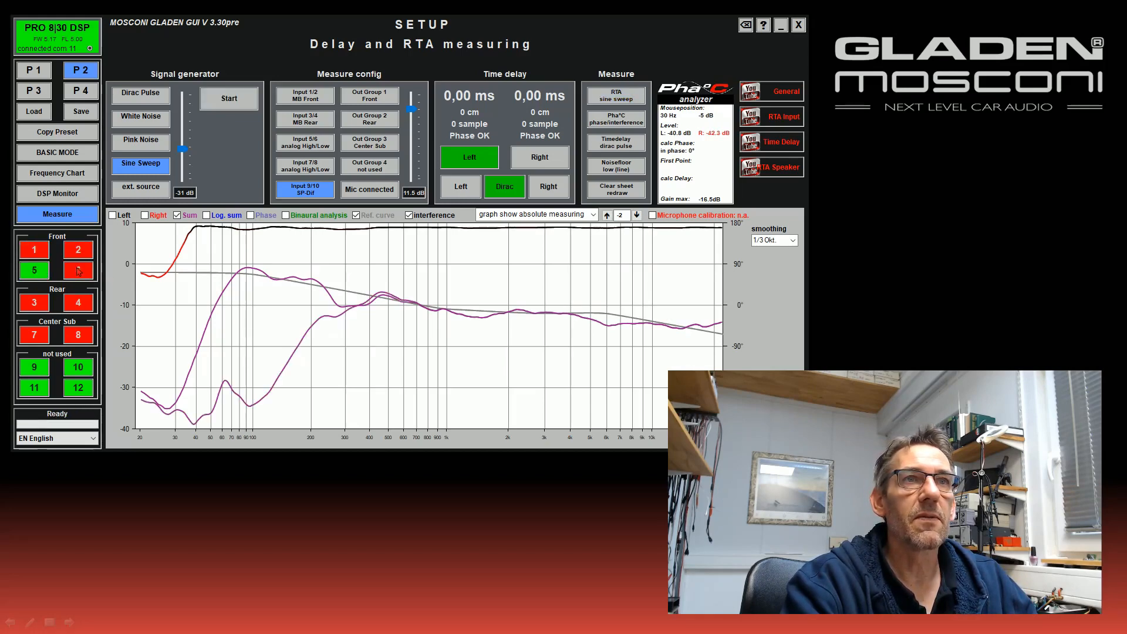
pyautogui.click(79, 272)
pyautogui.press('space')
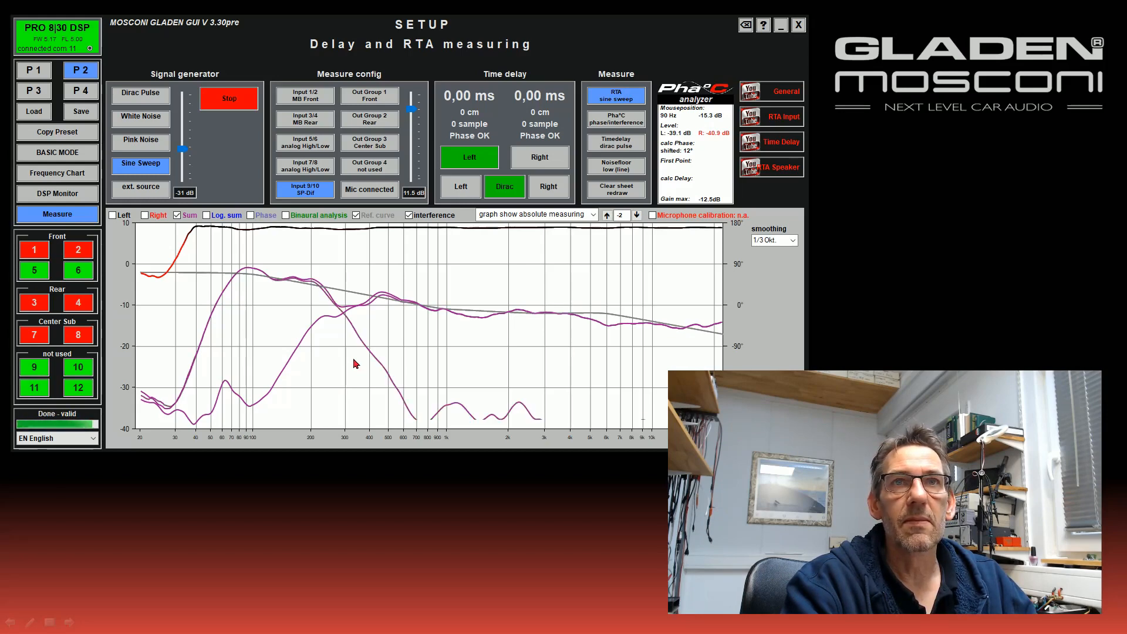
# - Unmute Front channels 1 and 2 and set the first marker at the 290 Hz crossing of the two measured curves
pyautogui.click(77, 256)
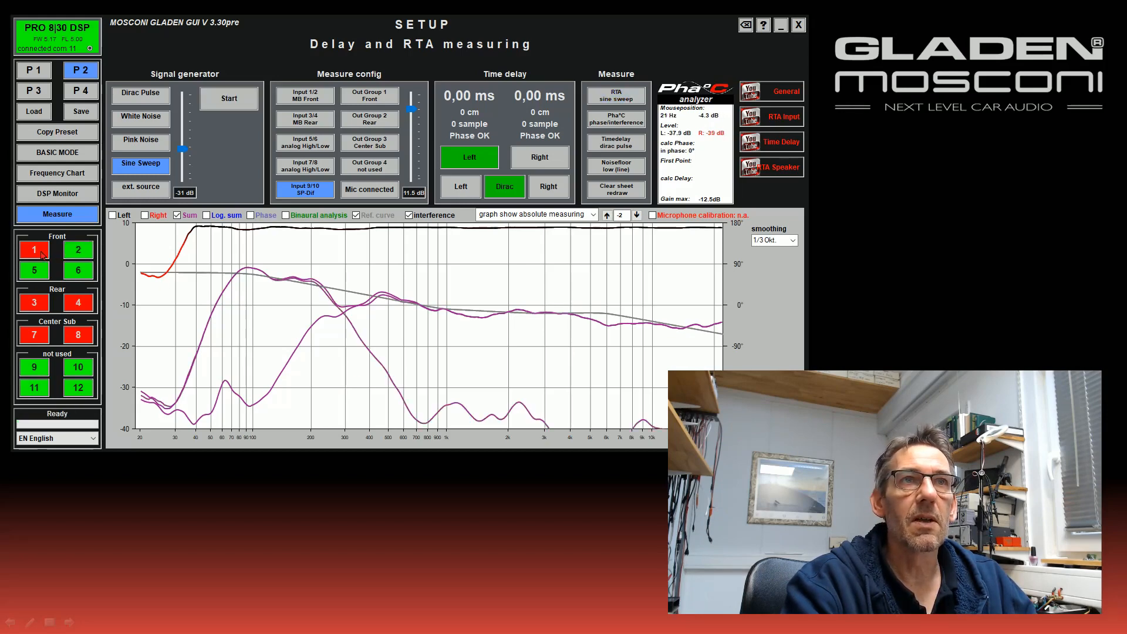
pyautogui.click(36, 251)
pyautogui.click(344, 317)
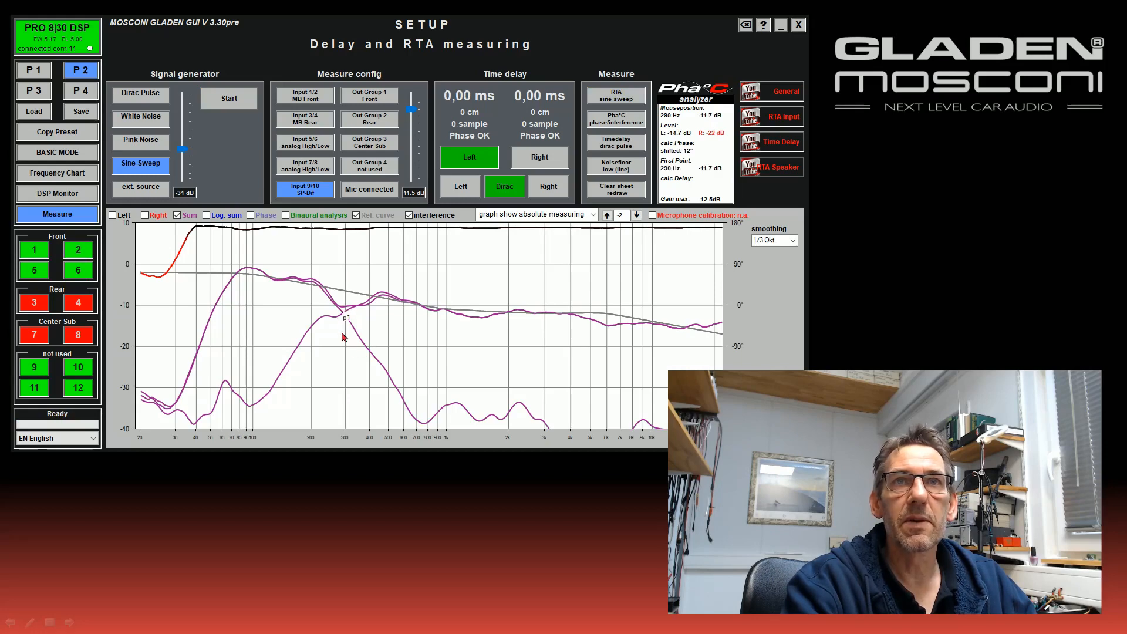
# - Run the Pha°C automatic phase adjustment for channels 1 and 2 at 290 Hz with Fine resolution, and close the dialog
pyautogui.click(613, 121)
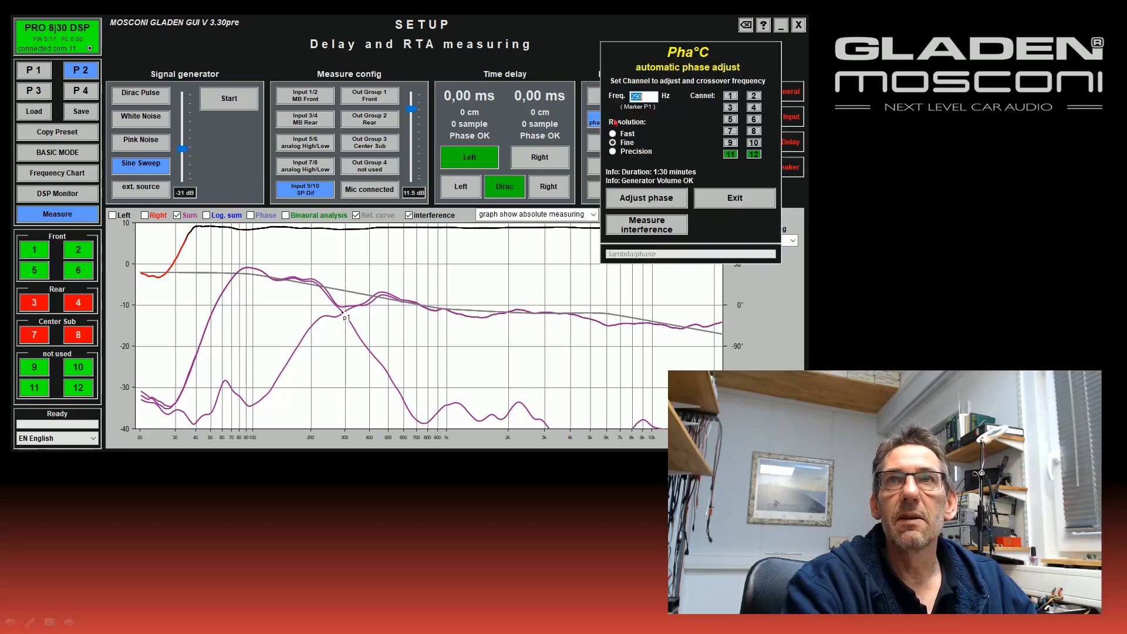
pyautogui.click(733, 97)
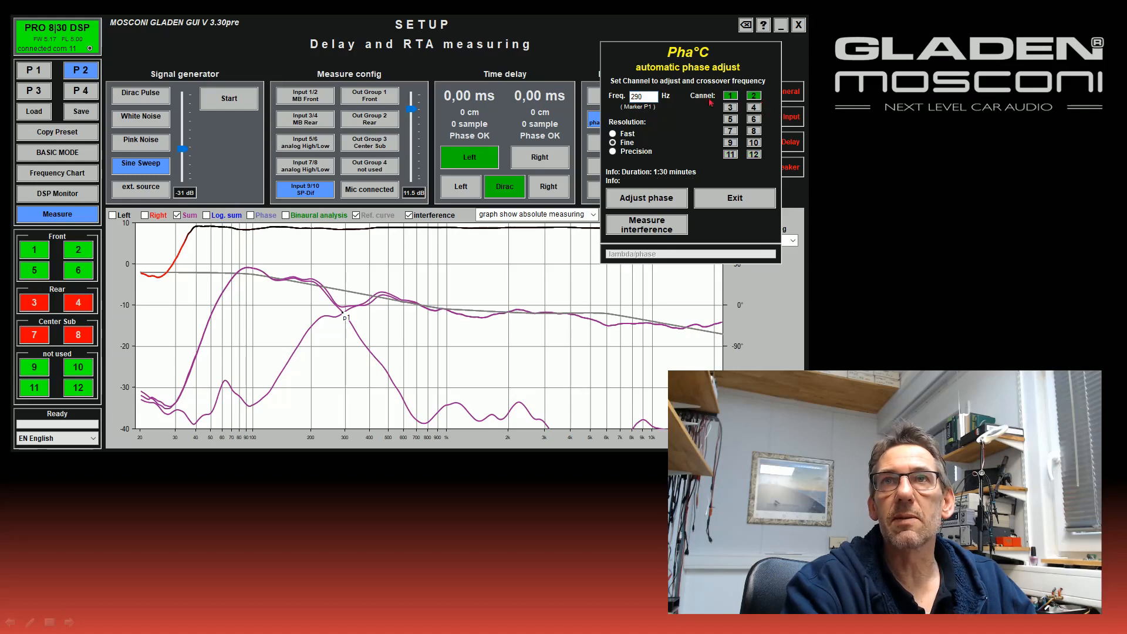
pyautogui.click(650, 204)
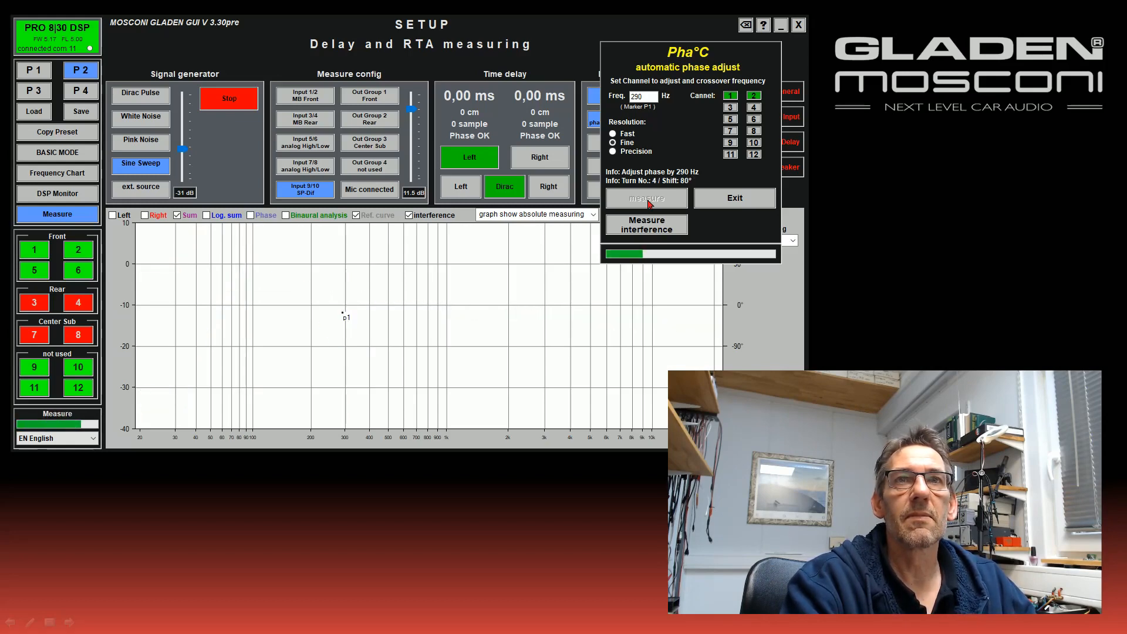
pyautogui.click(739, 201)
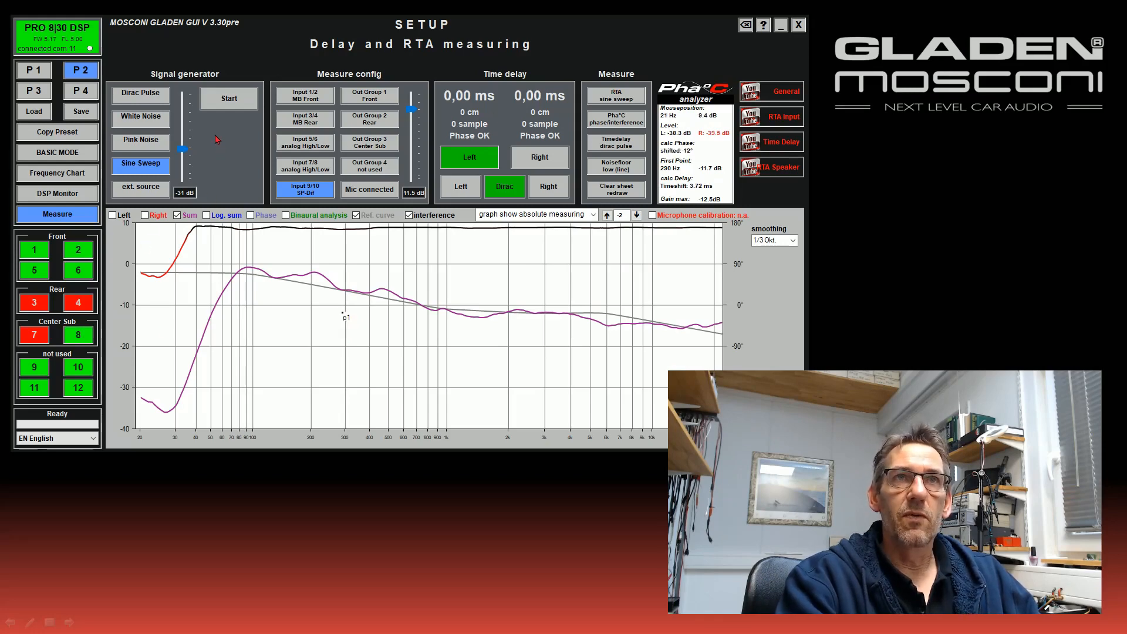
# - Measure the Front channels together with subwoofer channel 8 using an RTA sine sweep
pyautogui.click(610, 99)
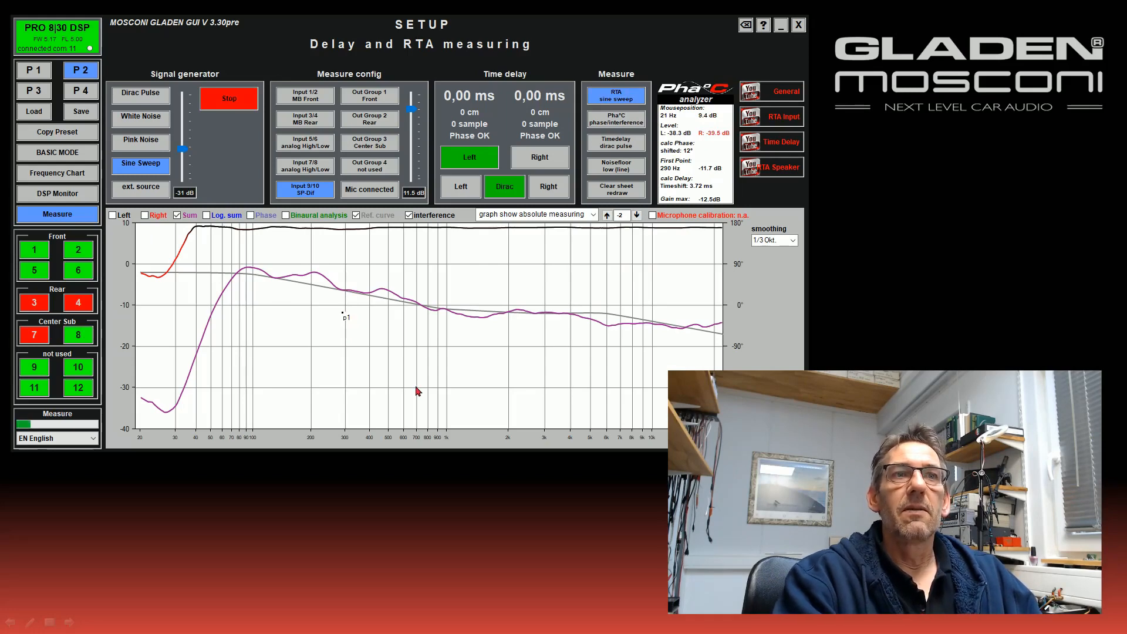